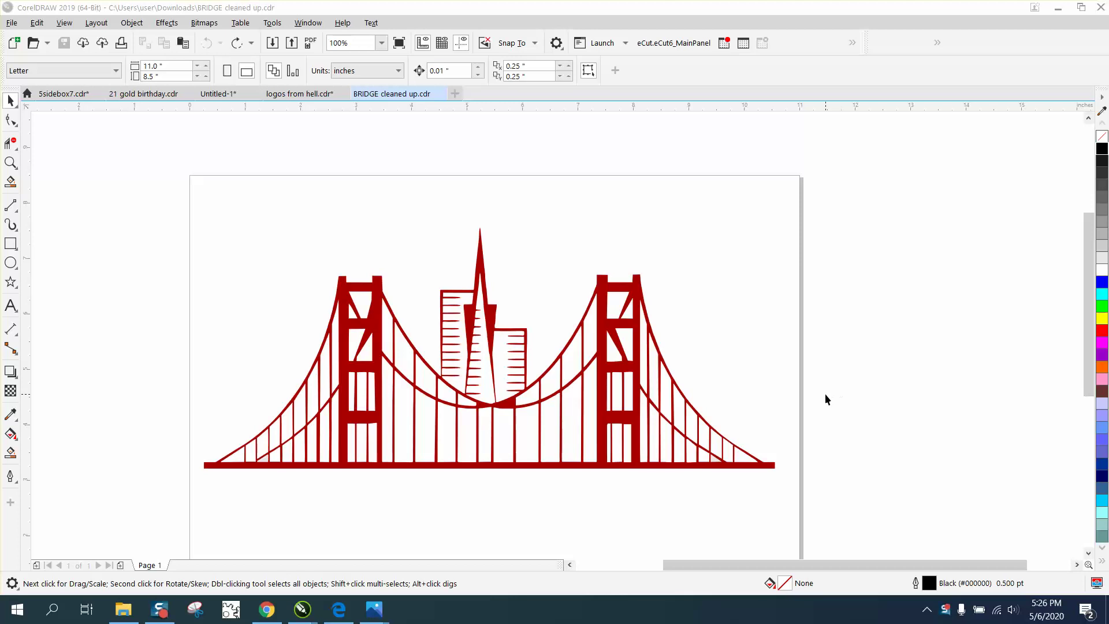
- Select the whole 76-object red bridge artwork as one group with the Pick tool
click(491, 319)
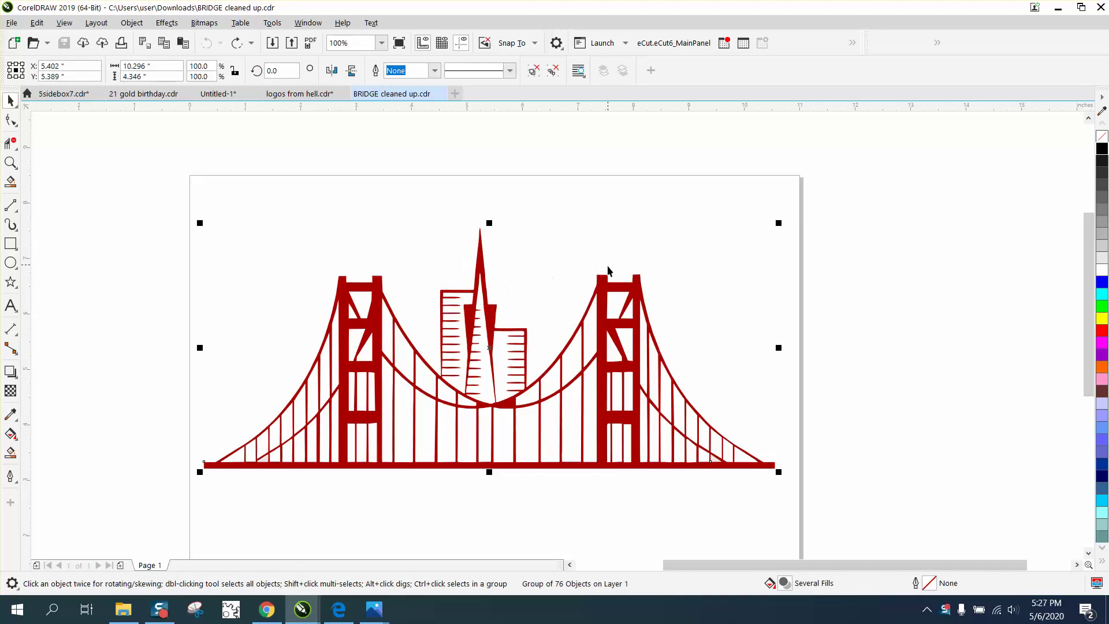
- Set the bridge to no fill with a red outline, then zoom into the skyline base
click(1103, 142)
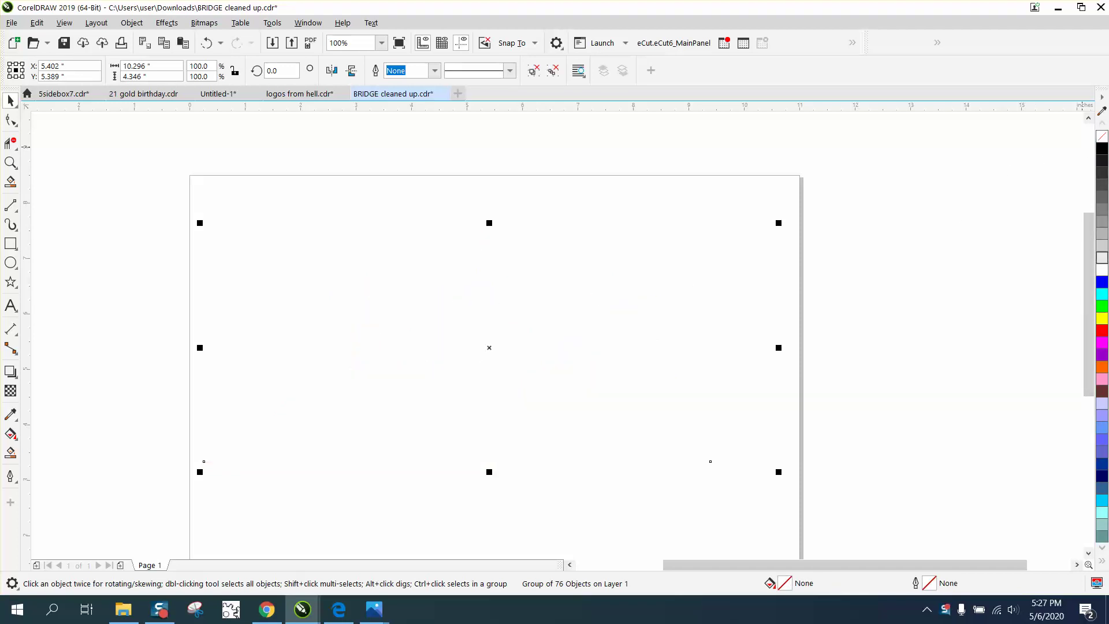
right_click(1103, 331)
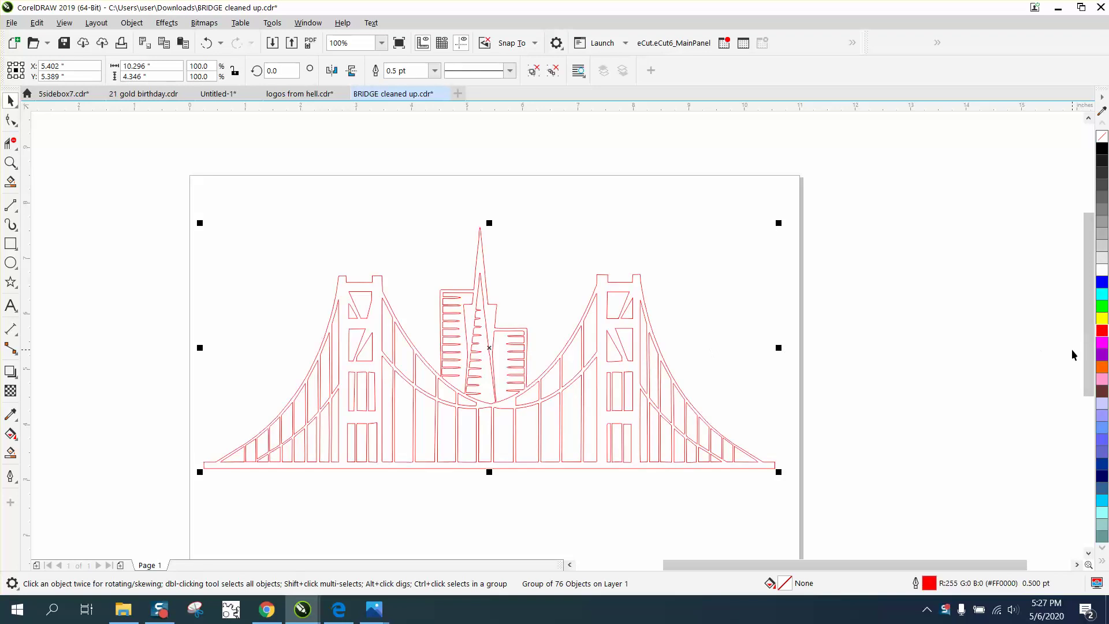
click(11, 163)
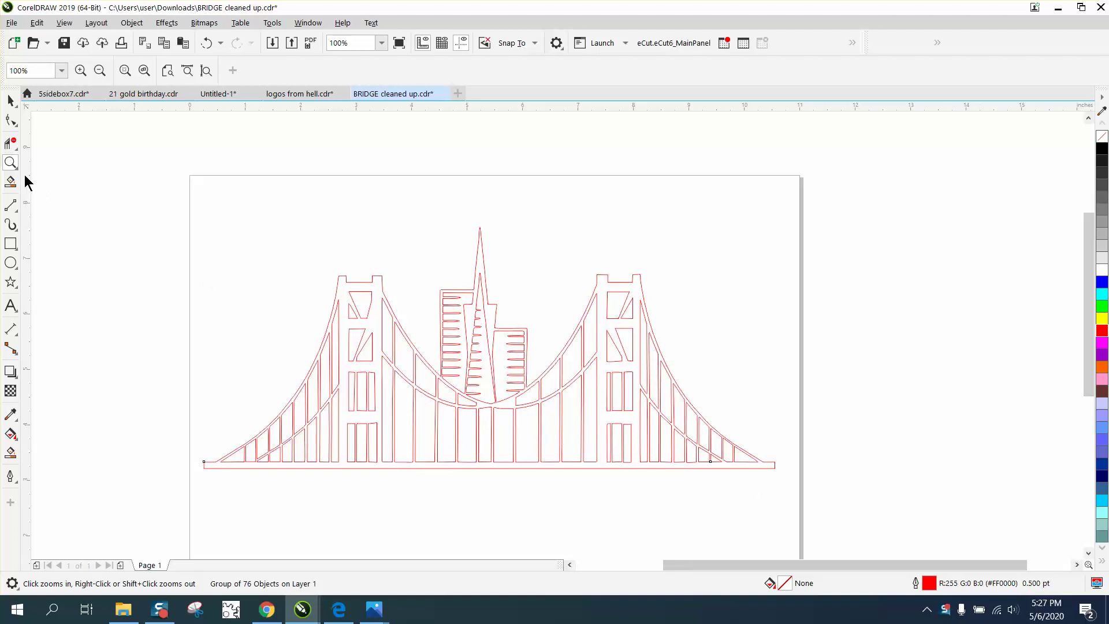
drag(373, 251, 739, 424)
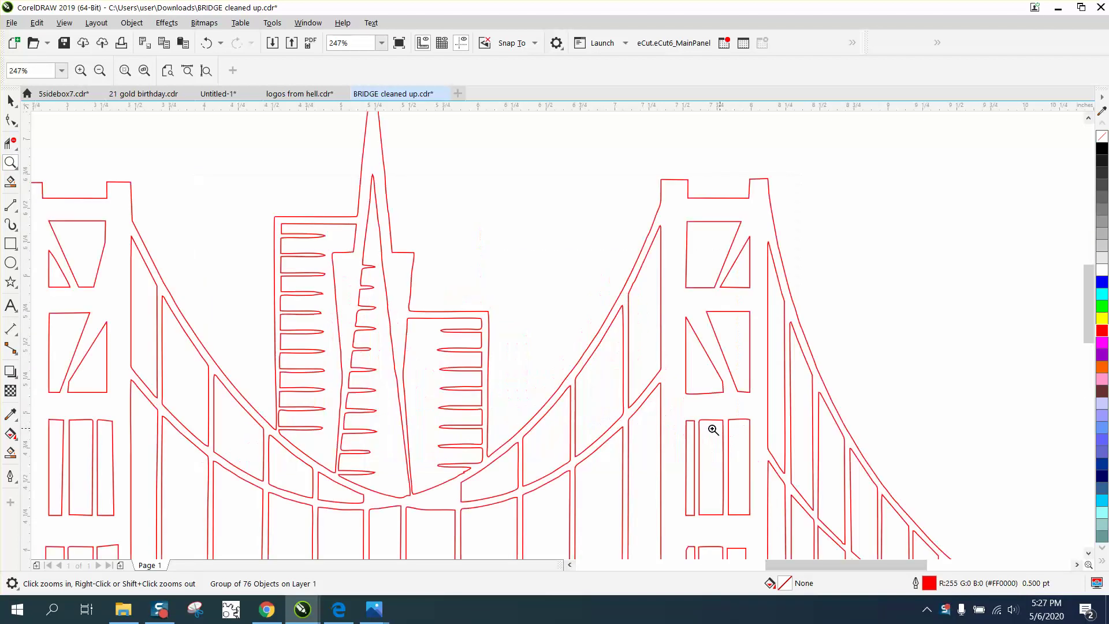
drag(200, 382, 632, 544)
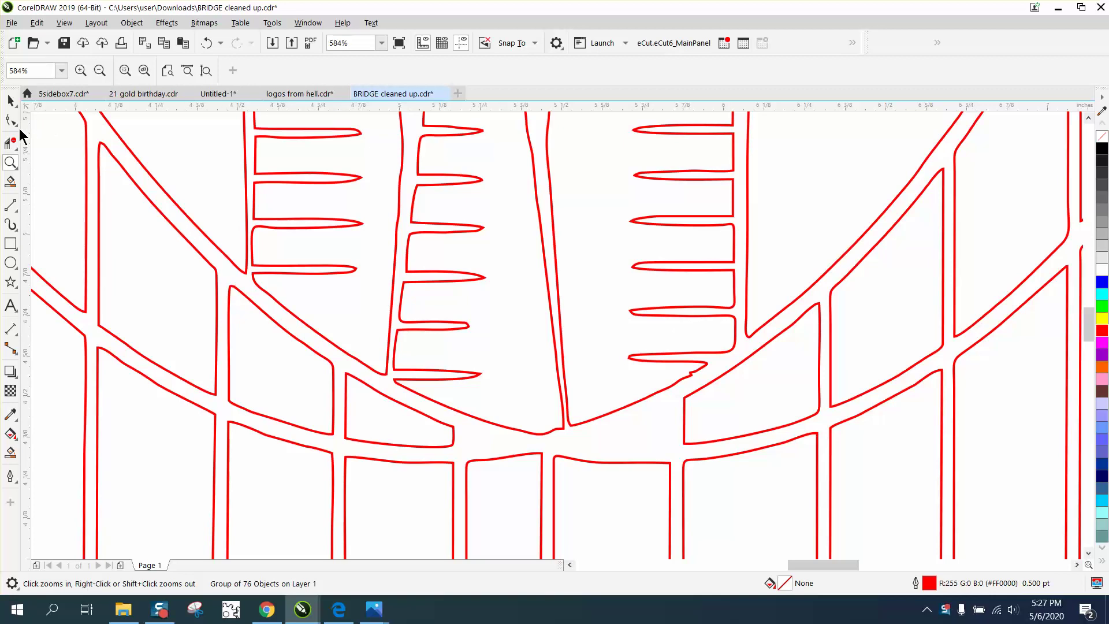
- Draw four short 2-point cut lines across the skyline building bases
click(10, 205)
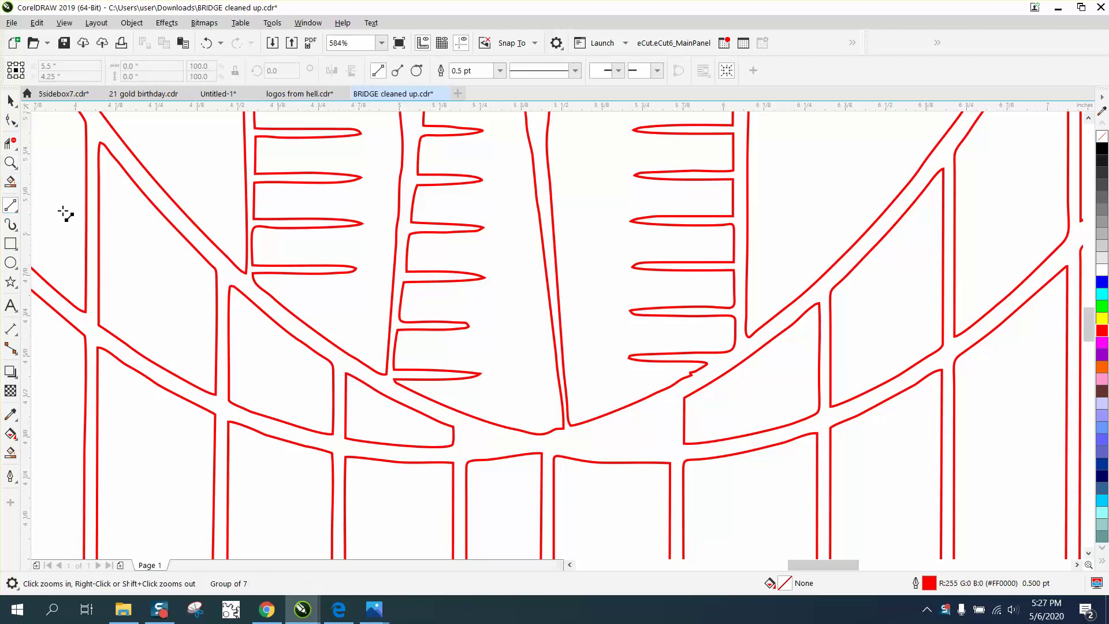
drag(240, 242, 289, 285)
drag(368, 335, 412, 359)
drag(594, 354, 534, 394)
drag(754, 301, 712, 333)
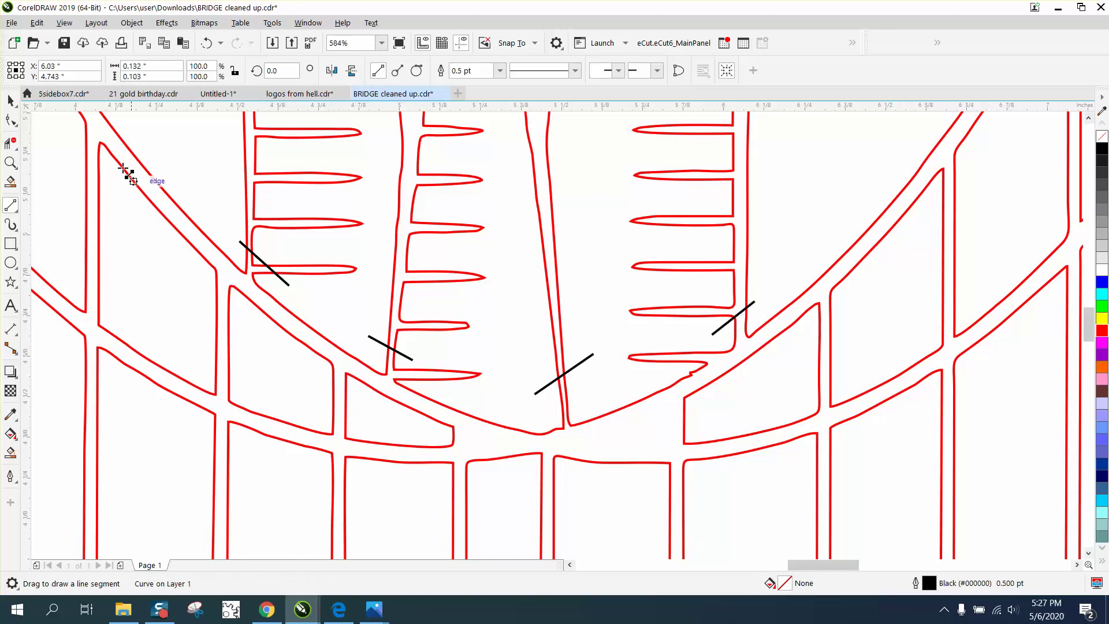
- Draw a long line across the building tops, then select and delete it
drag(224, 163, 772, 178)
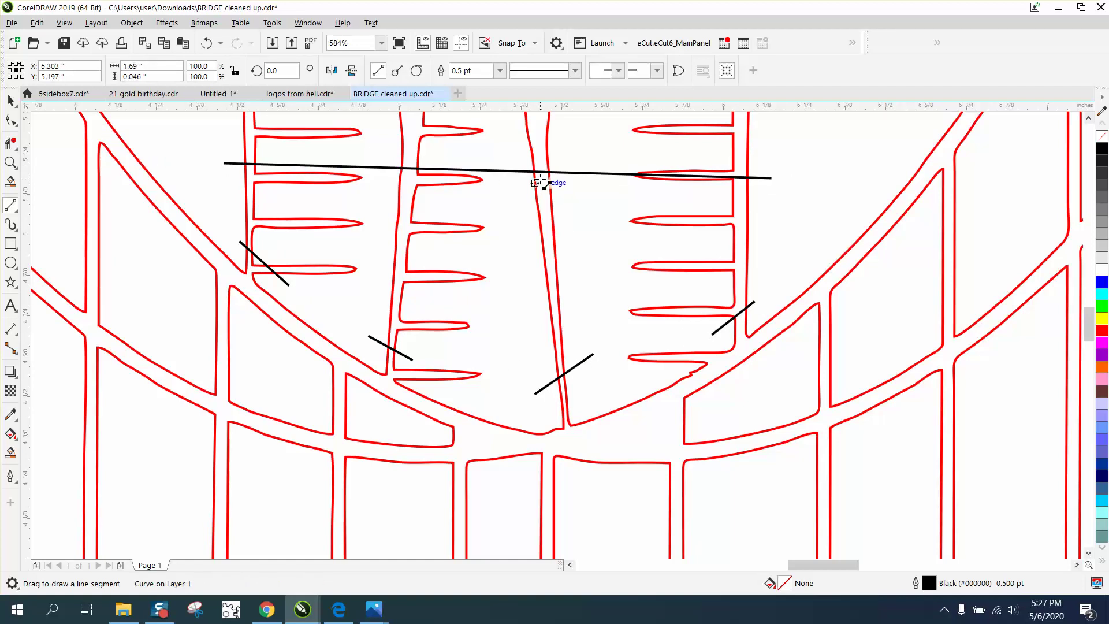
key(XF86Calculator)
click(10, 102)
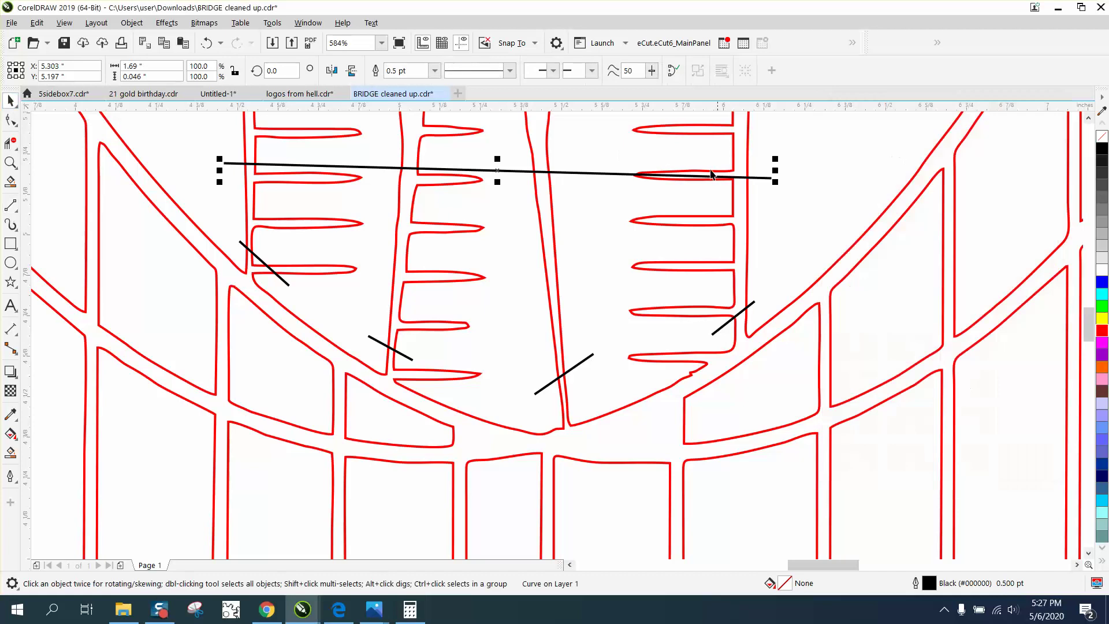
key(Delete)
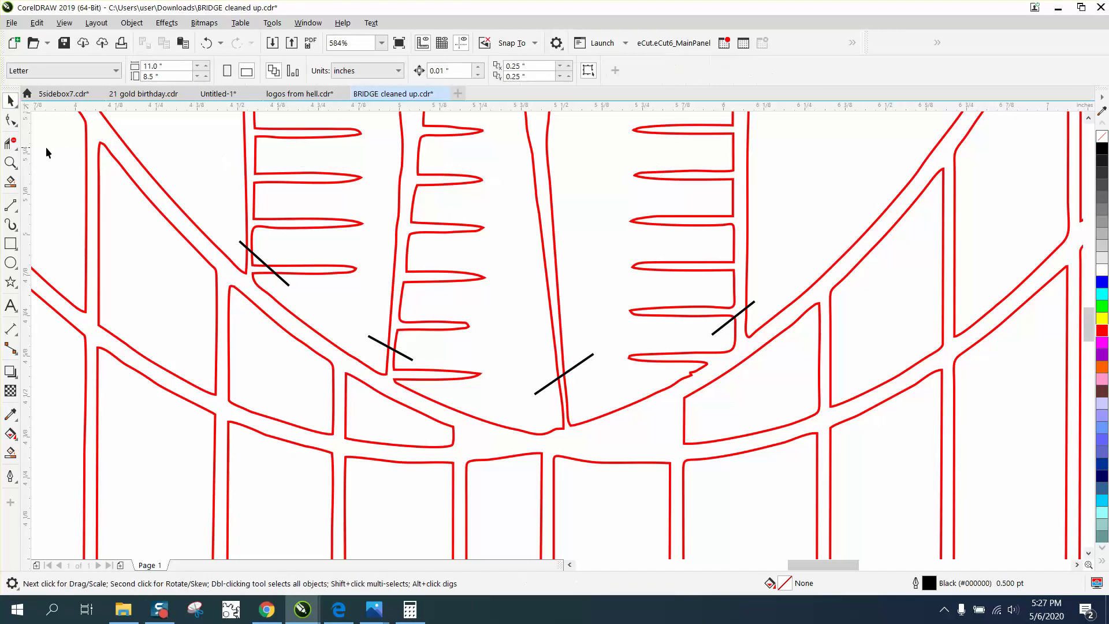
- Erase the skyline building outlines above the cable with Virtual Segment Delete, undoing one wrong deletion
click(10, 142)
drag(245, 163, 785, 178)
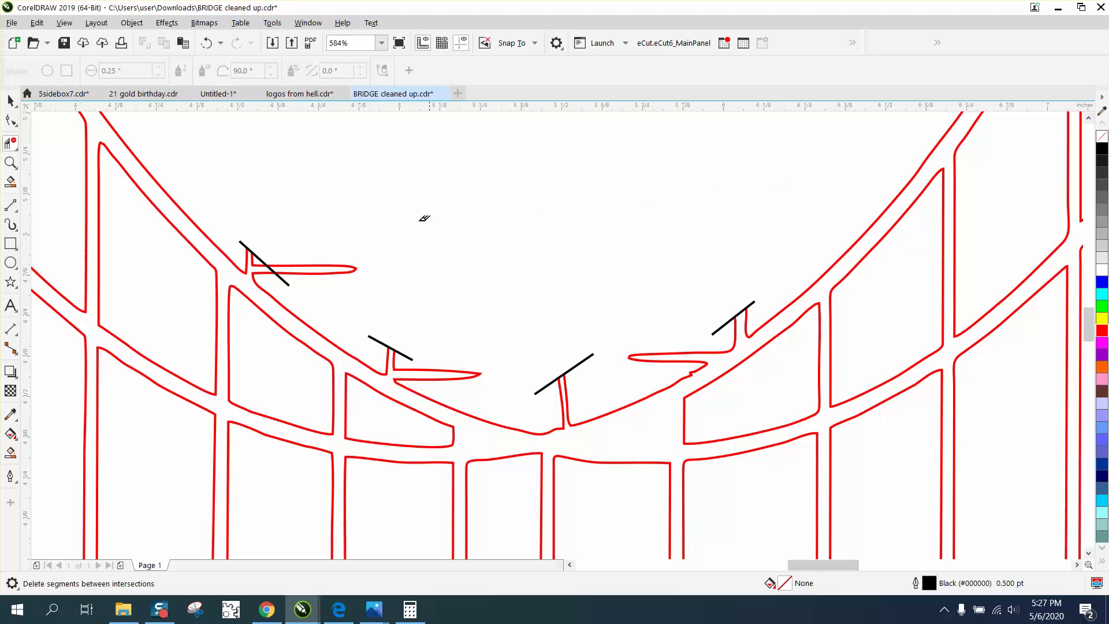
drag(326, 254, 367, 286)
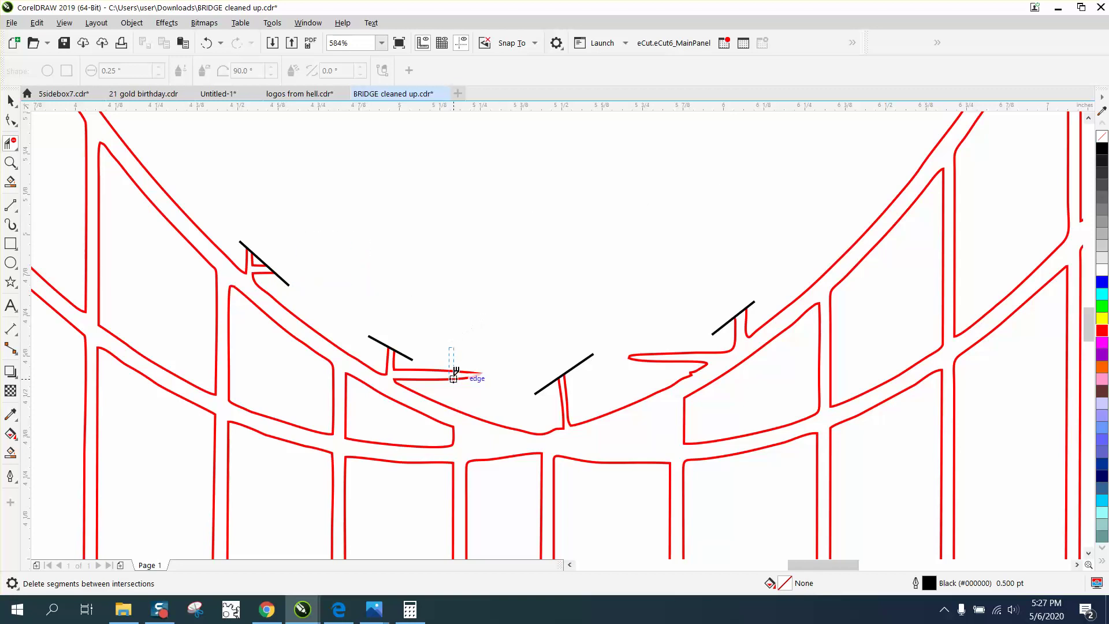
drag(454, 370, 536, 400)
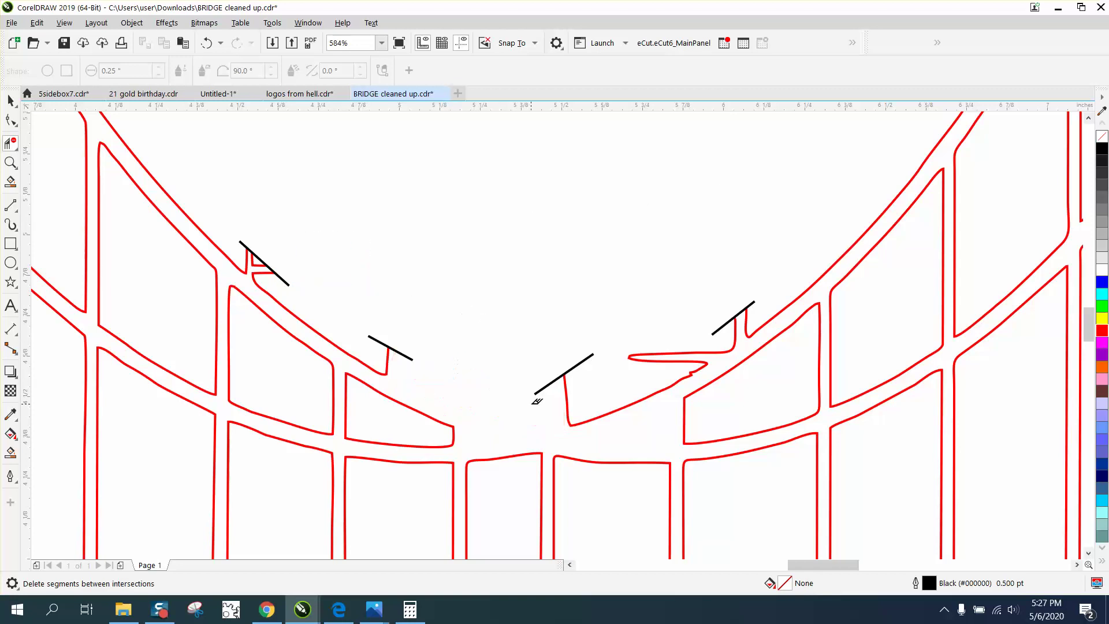
click(206, 42)
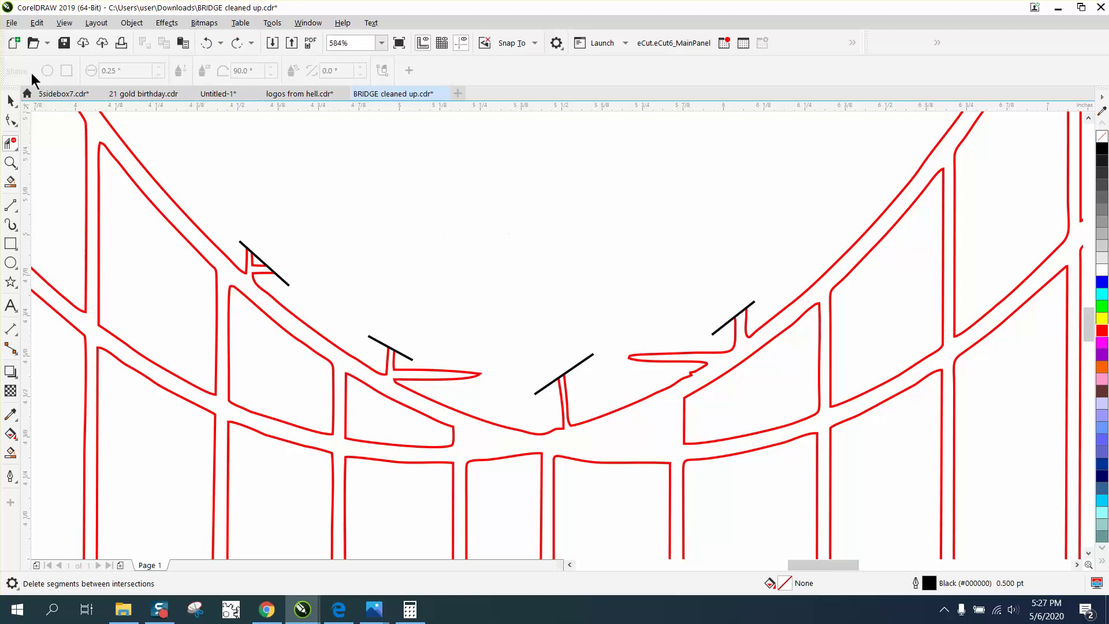
- Delete the four black cut lines one by one
click(10, 101)
click(274, 276)
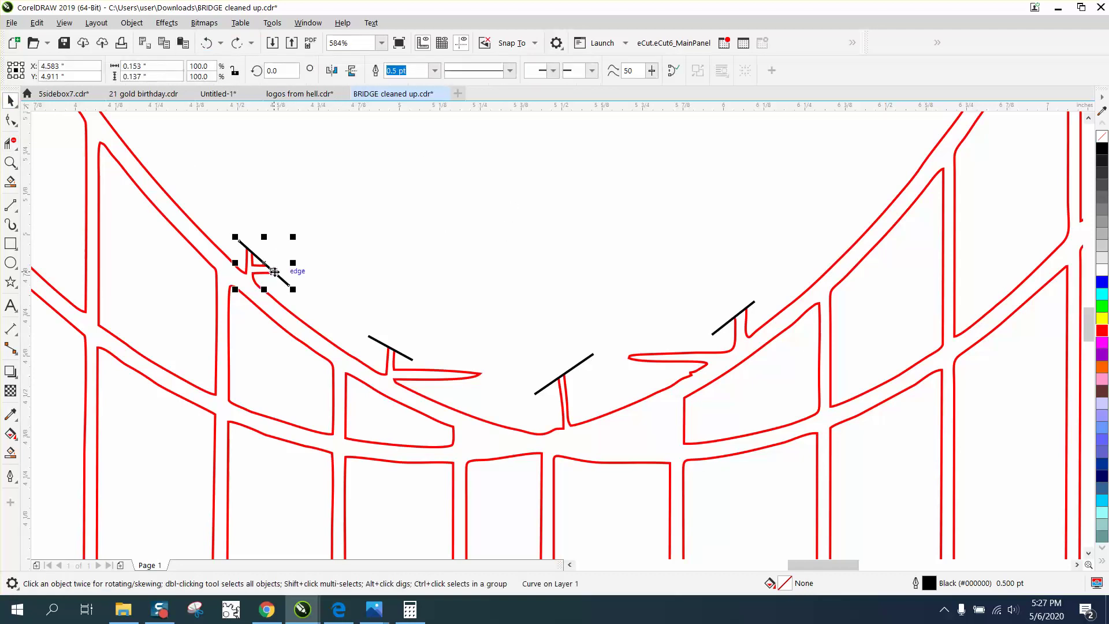
key(Delete)
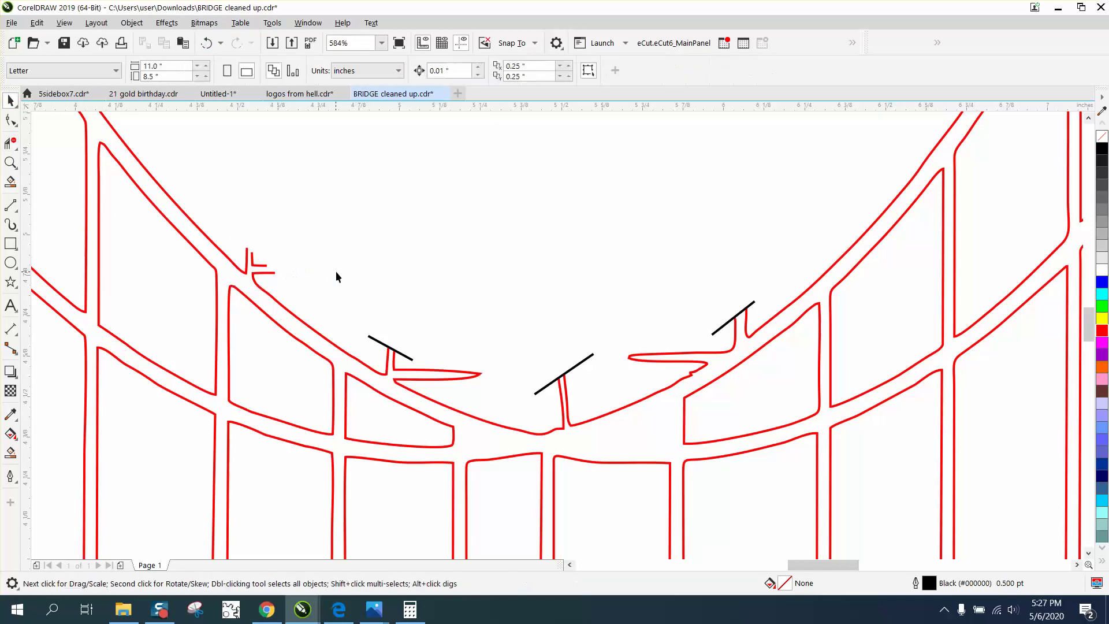
click(394, 352)
key(Delete)
click(579, 368)
key(Delete)
click(734, 319)
key(Delete)
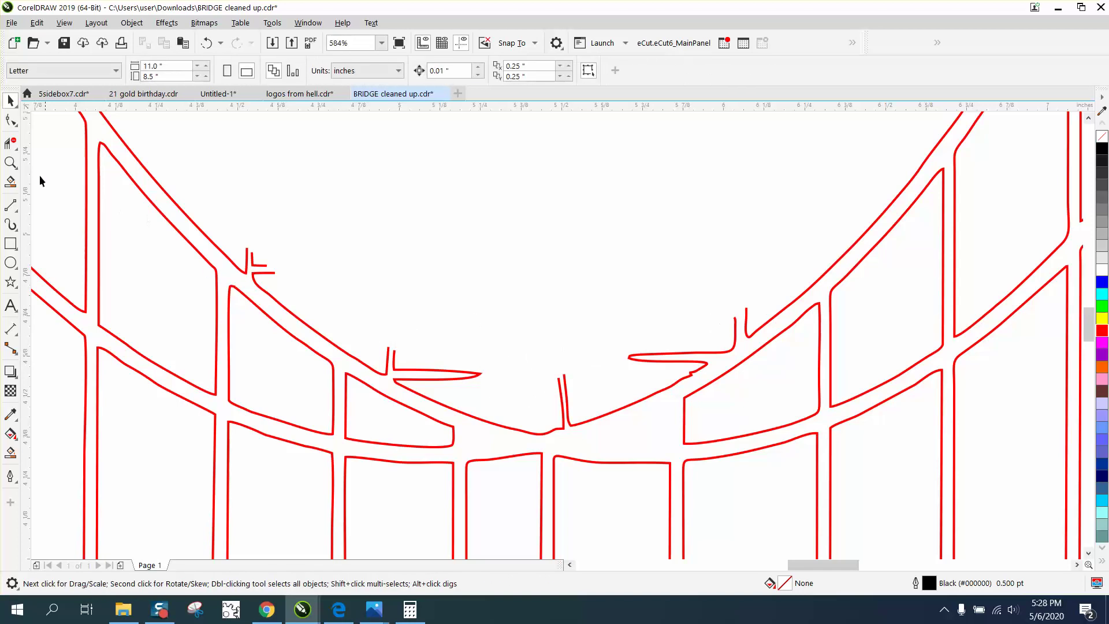
click(10, 162)
- Zoom into the upper-left cable junction and ungroup the bridge into separate curves
drag(191, 211, 367, 349)
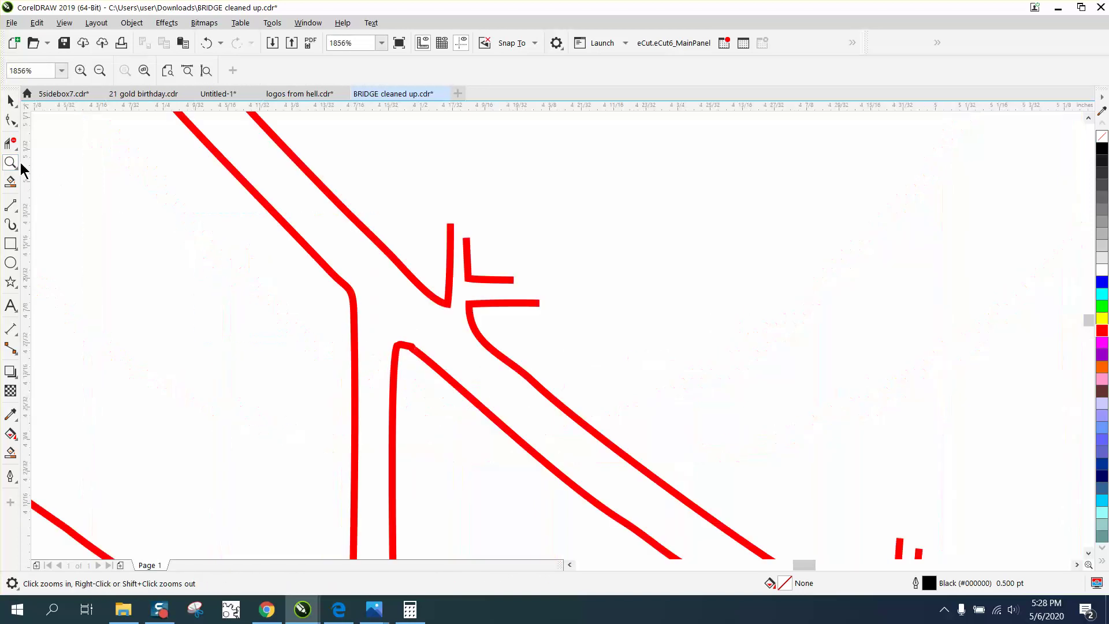
click(11, 120)
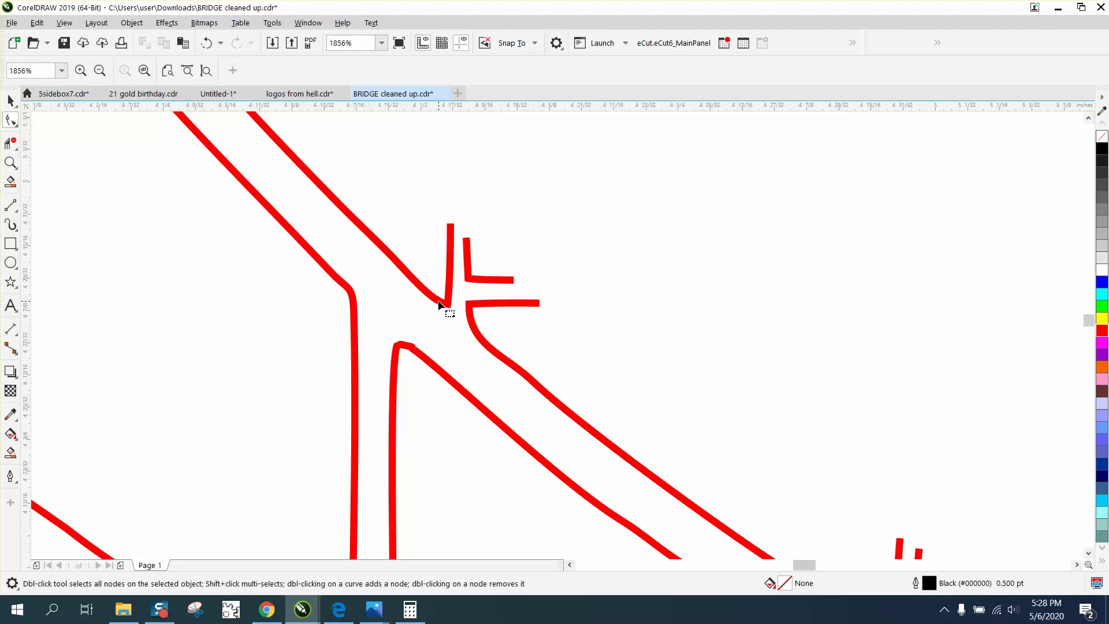
click(10, 101)
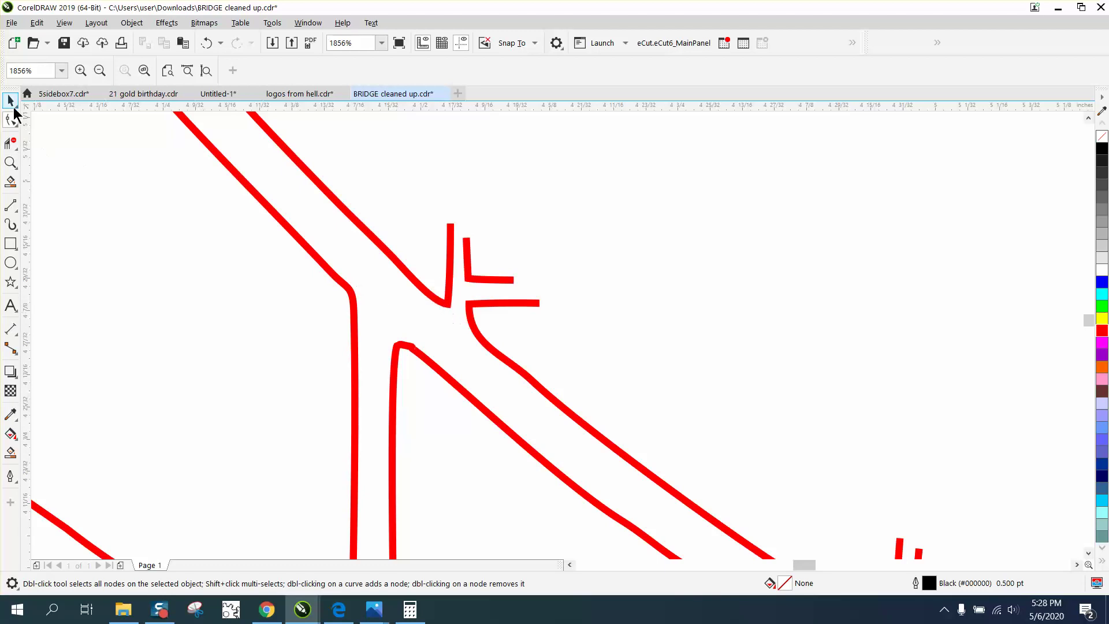
click(426, 297)
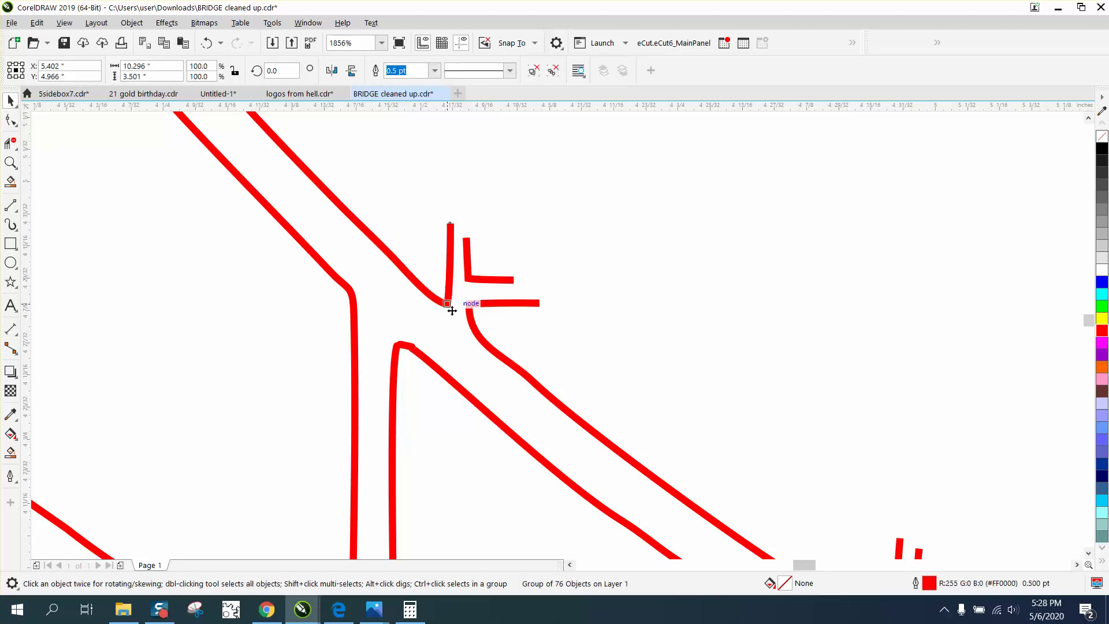
click(141, 27)
mouse_move(157, 247)
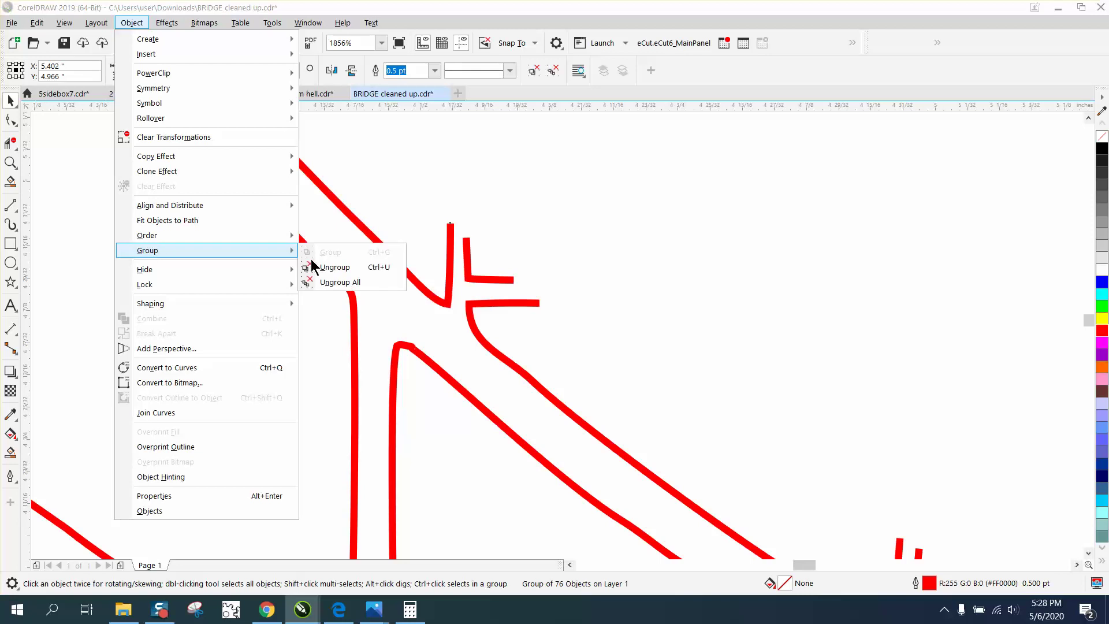
click(334, 267)
- Snap the lower curve's end onto the adjoining curve and erase the L-shape and stubs
click(11, 119)
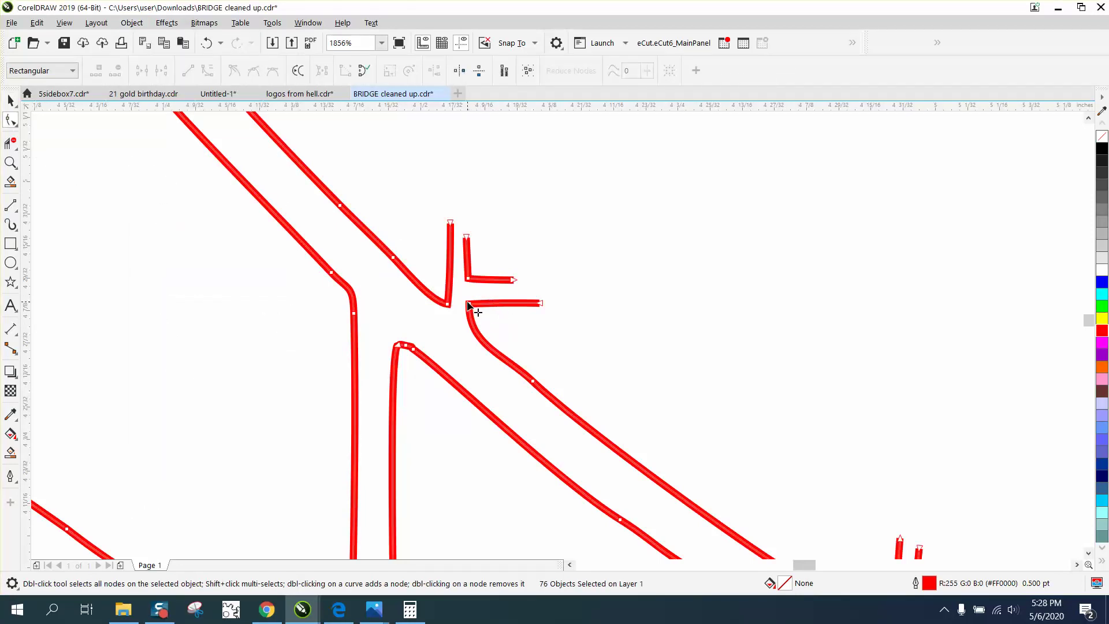
drag(467, 304, 447, 304)
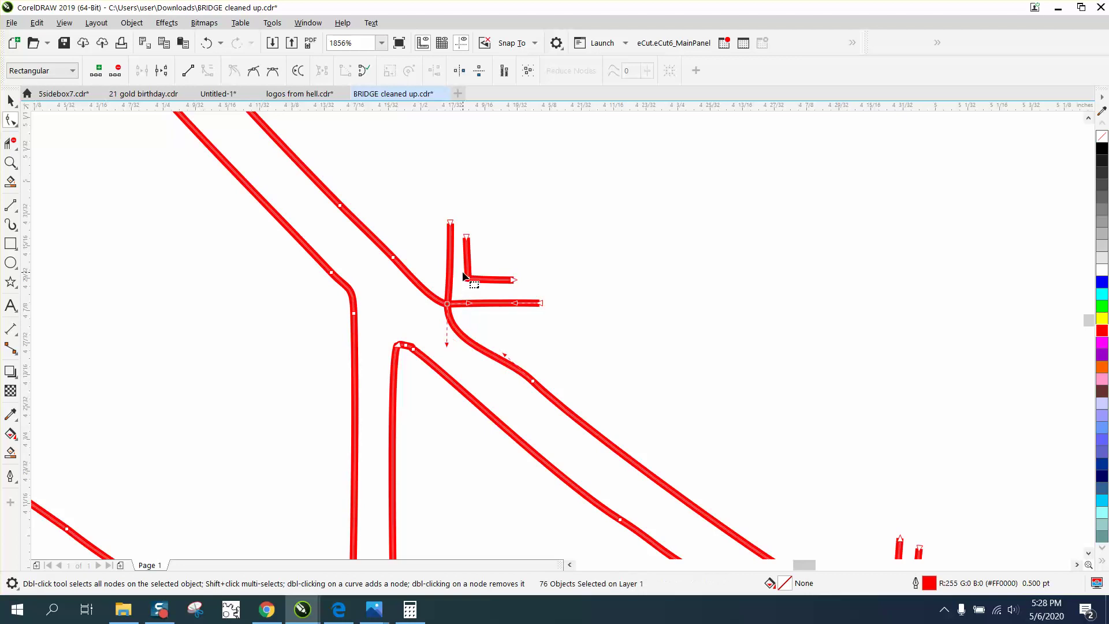
click(22, 144)
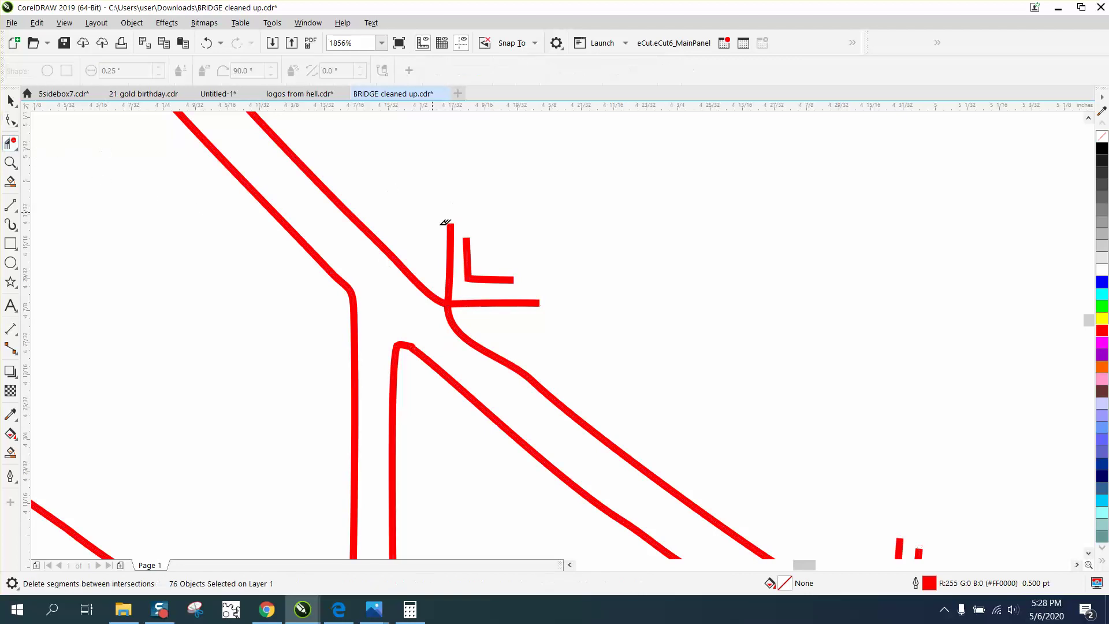
drag(434, 211, 525, 282)
click(534, 303)
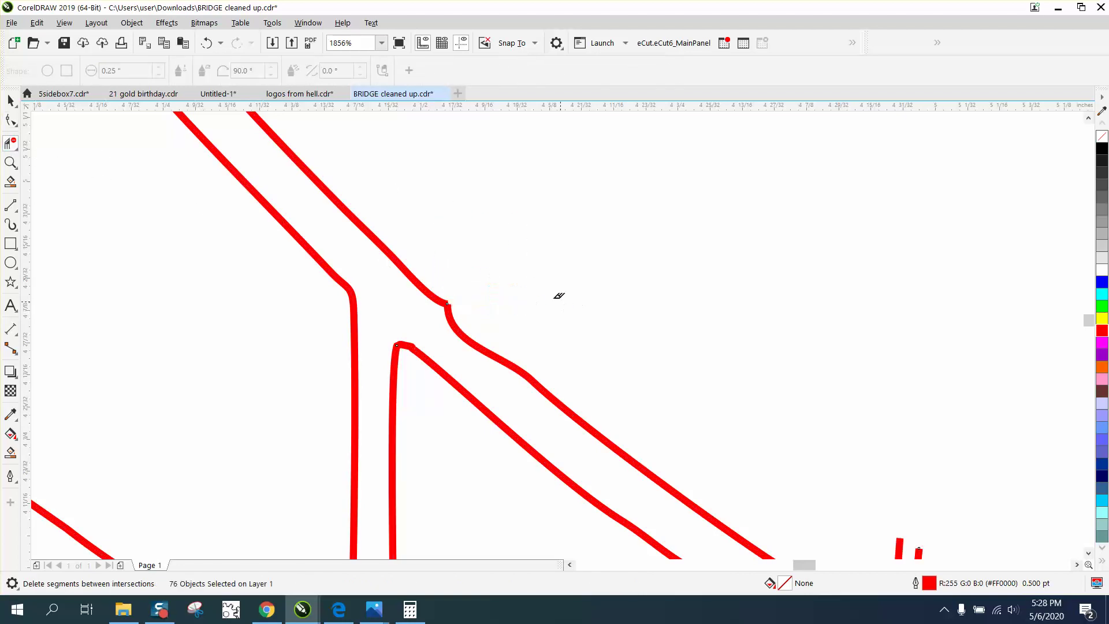
scroll(448, 234, down, 4)
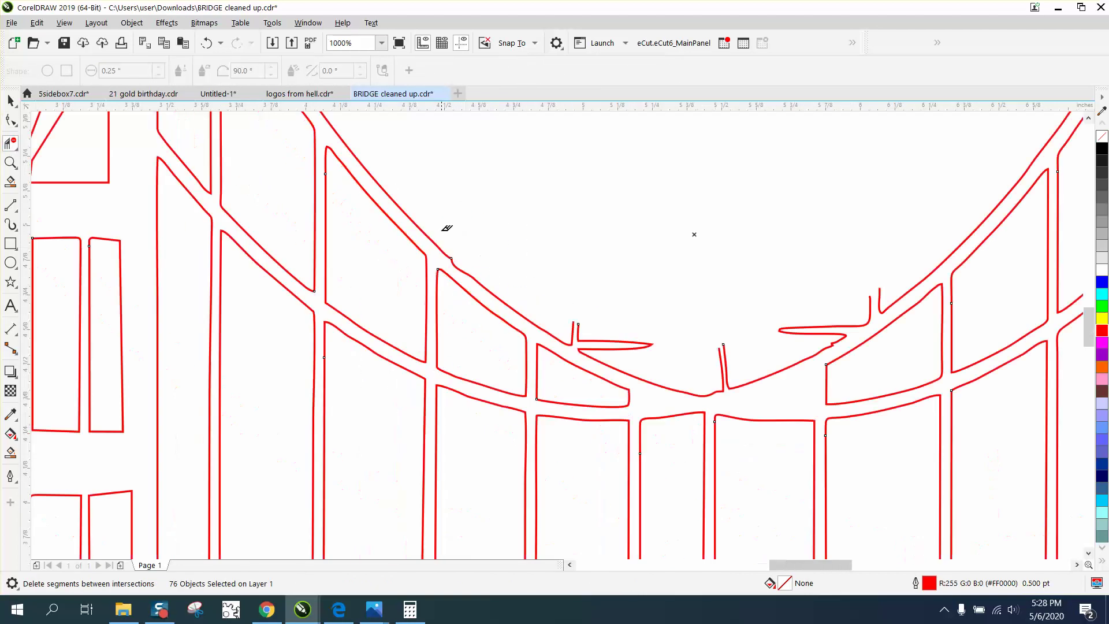
- Move the bend's corner node onto the lower junction and erase the upper strokes and loop
click(11, 162)
drag(574, 322, 670, 385)
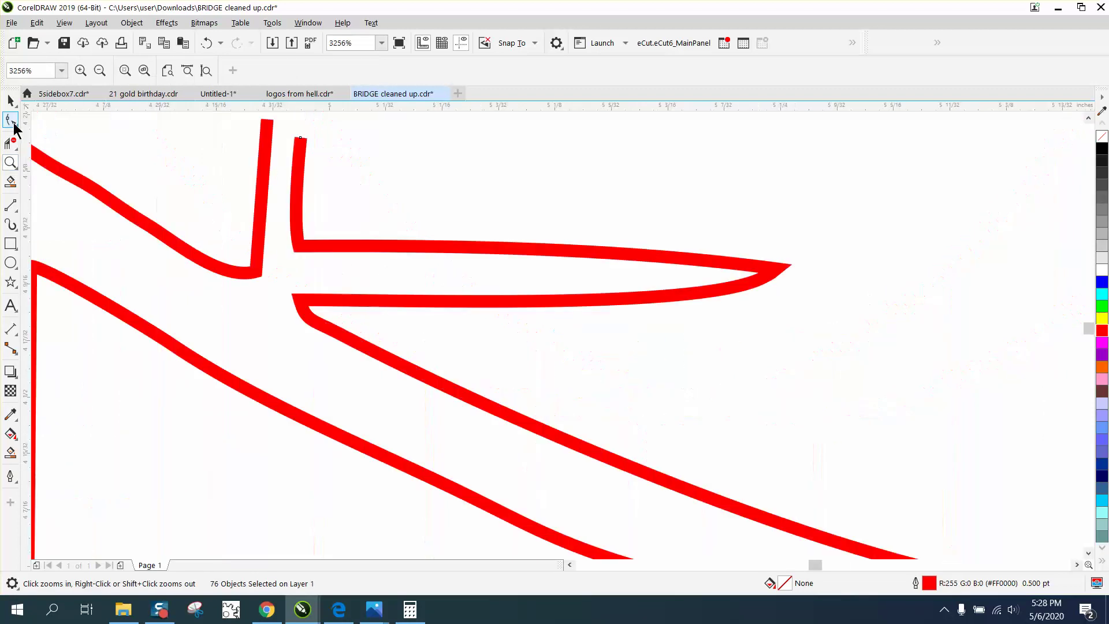
click(10, 119)
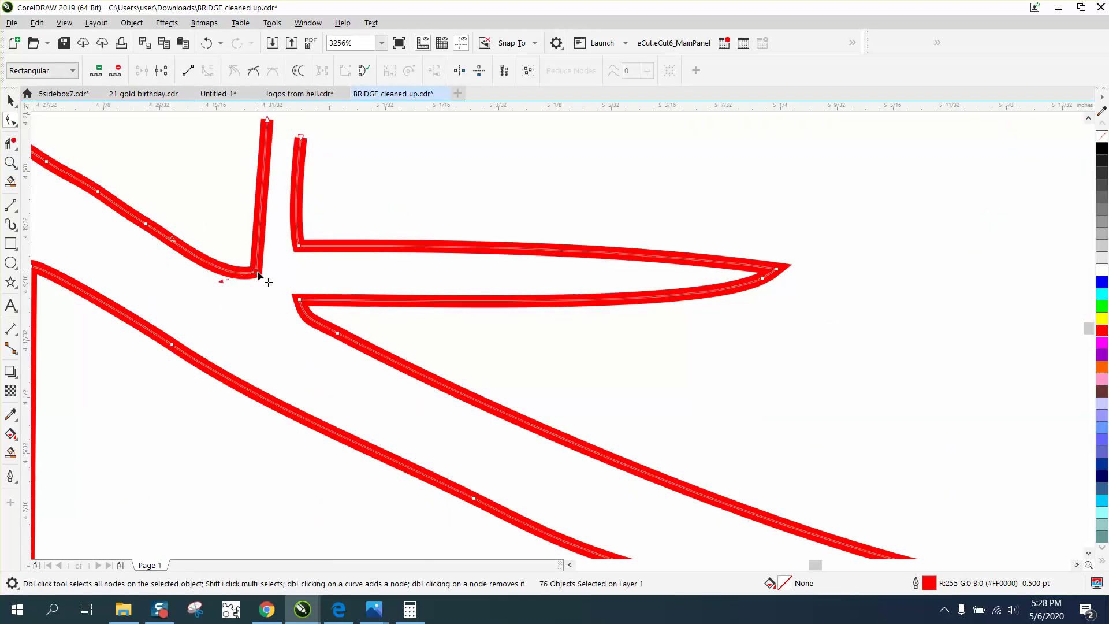
double_click(257, 273)
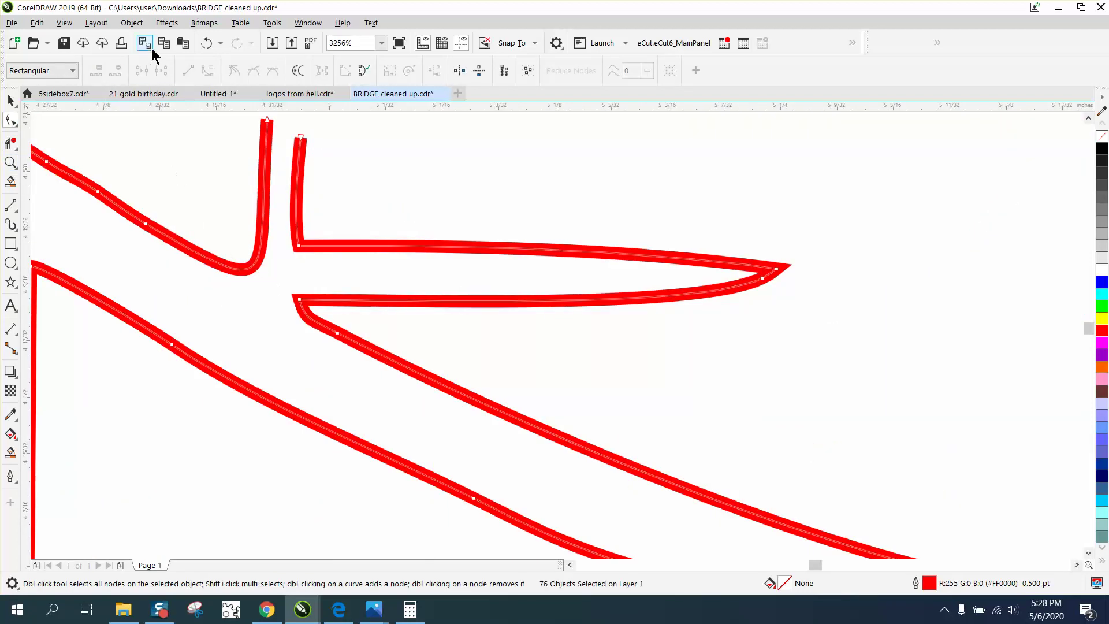
click(205, 42)
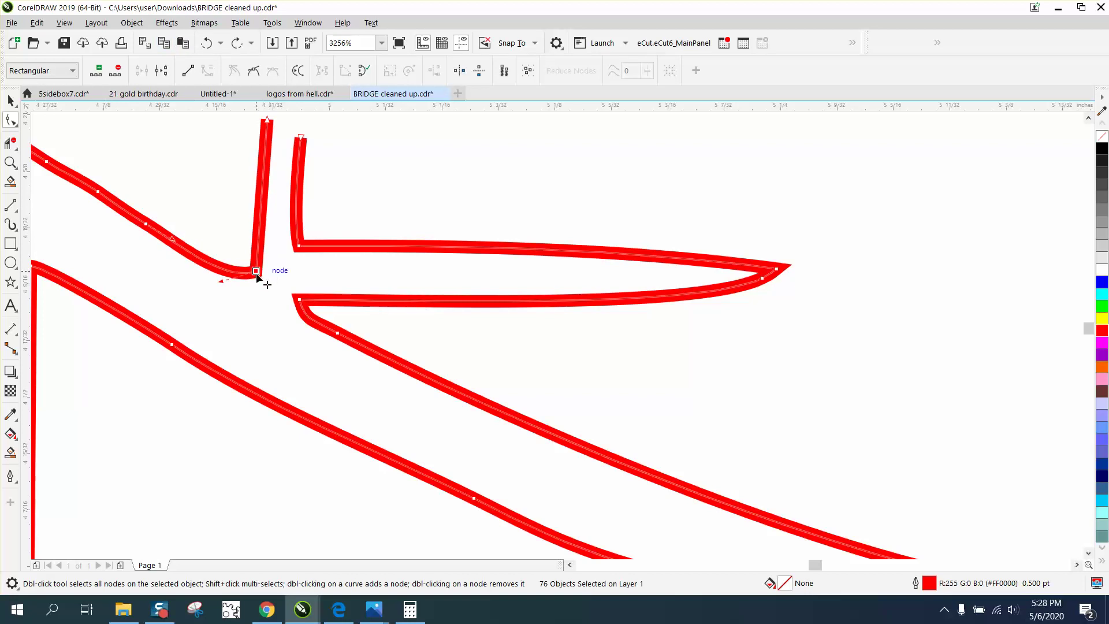
drag(256, 272, 300, 299)
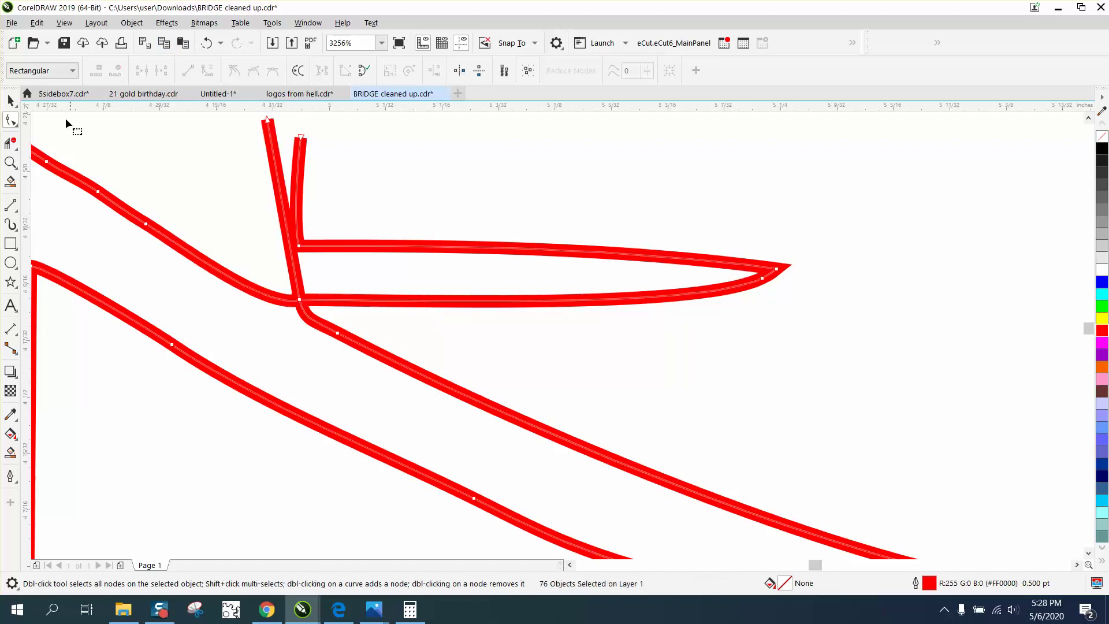
click(10, 143)
mouse_move(260, 162)
mouse_down()
mouse_move(453, 245)
mouse_move(473, 227)
mouse_up()
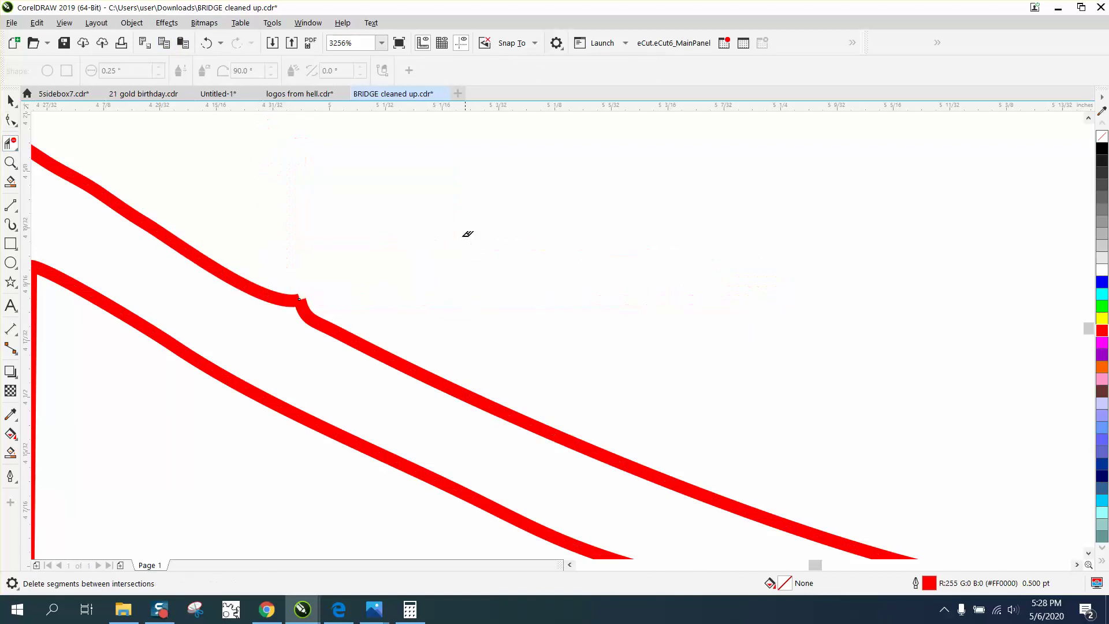
scroll(349, 163, down, 2)
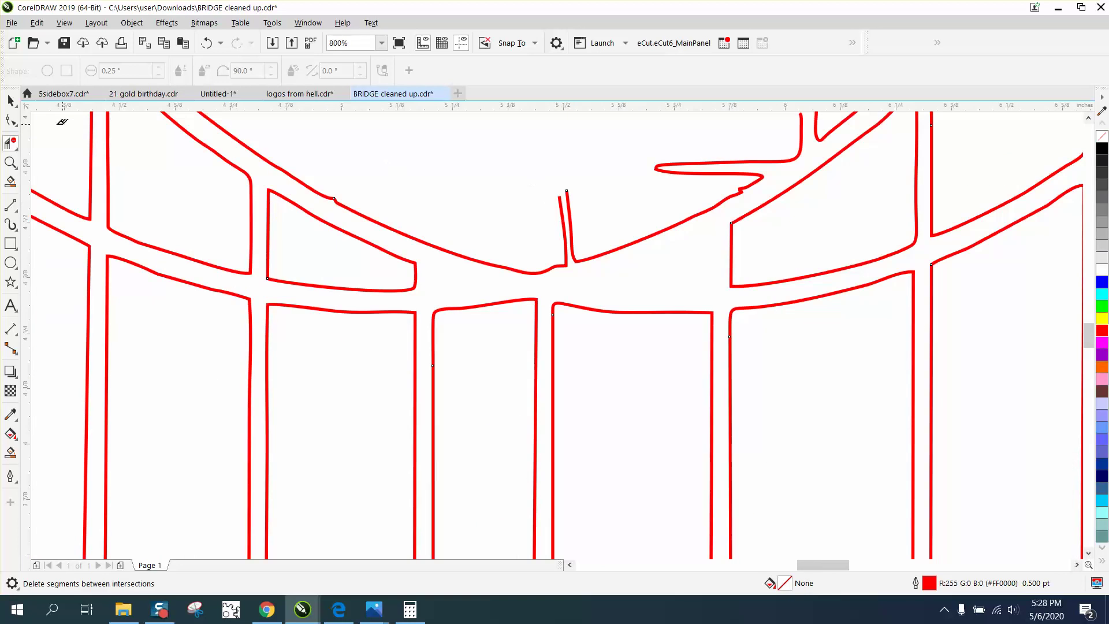
- At the next junction, move the corner node onto the other curve's end and erase leftover segments and stub
click(10, 162)
drag(491, 165, 686, 287)
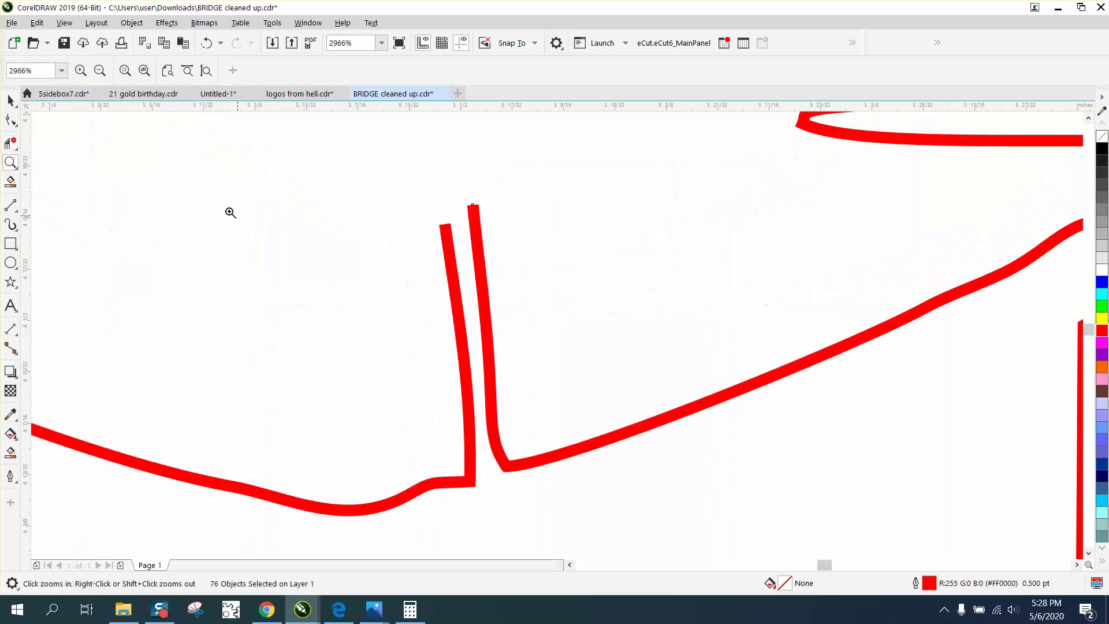
click(11, 121)
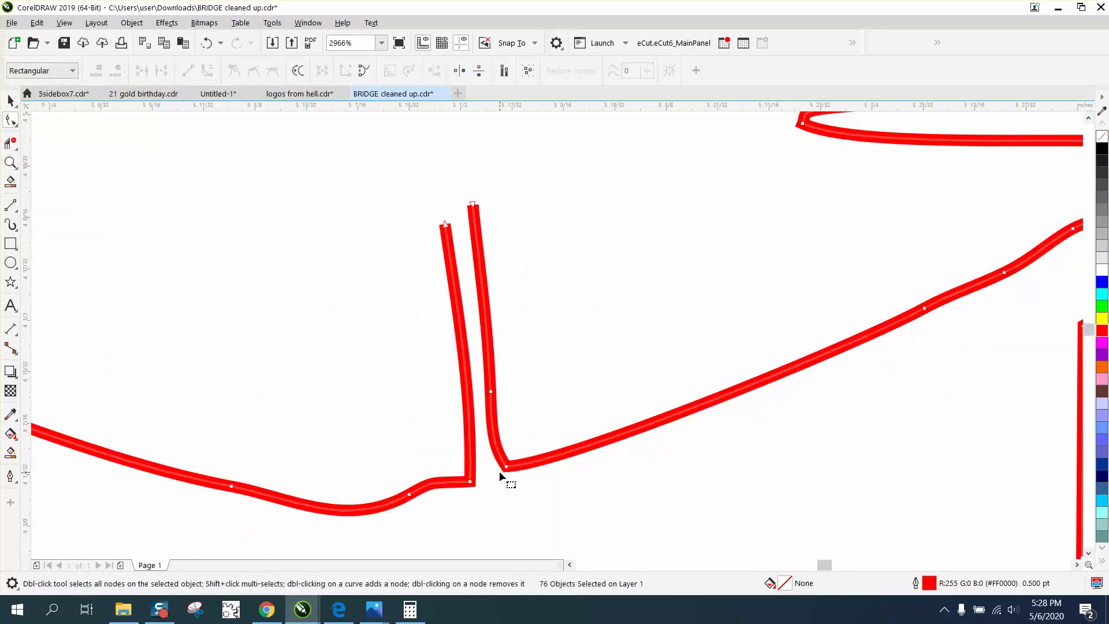
drag(507, 469, 470, 482)
click(10, 143)
drag(340, 255, 610, 293)
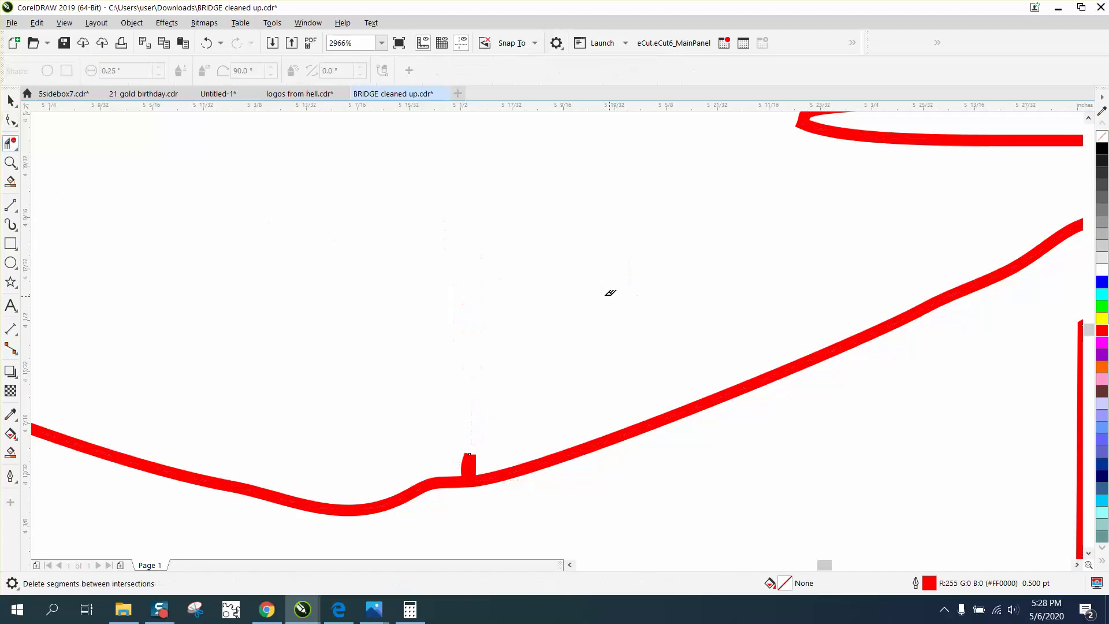
scroll(278, 185, down, 3)
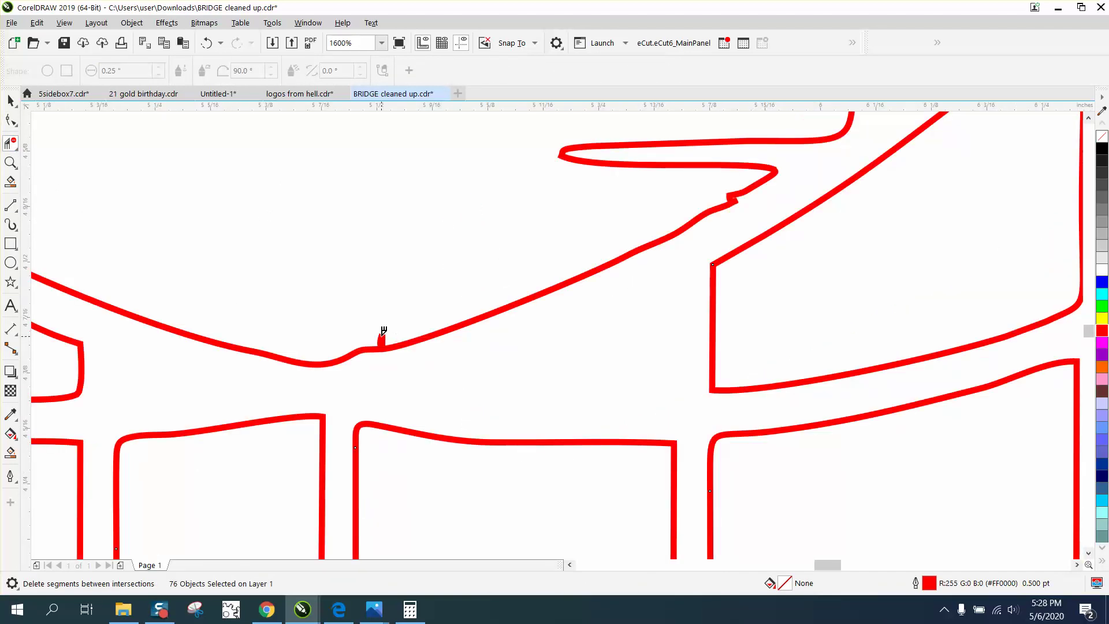
click(382, 336)
scroll(529, 240, down, 4)
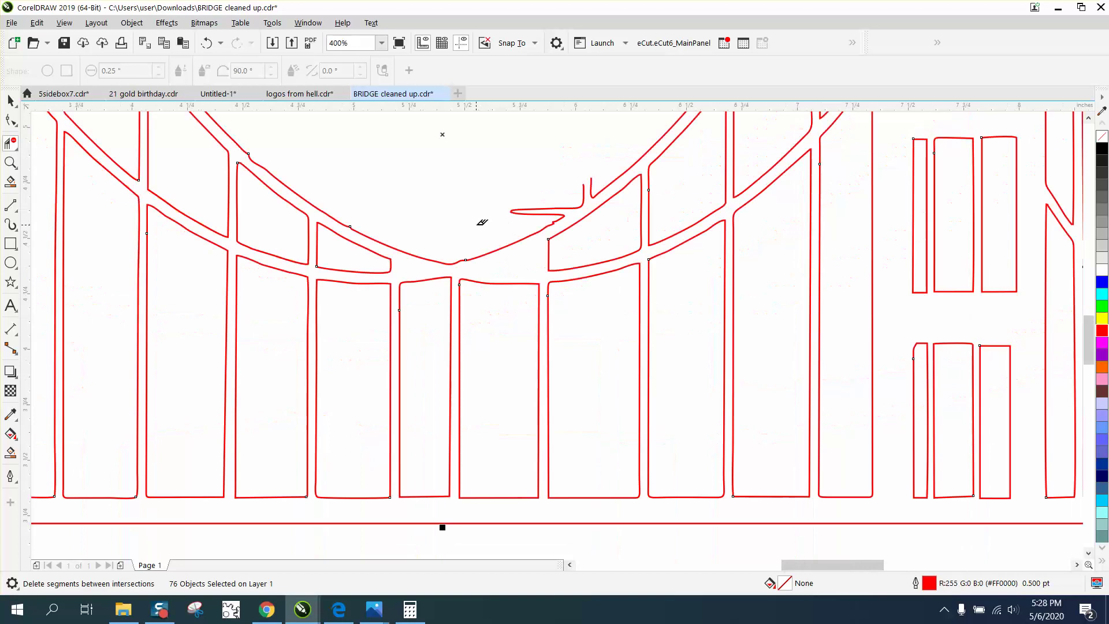
click(10, 162)
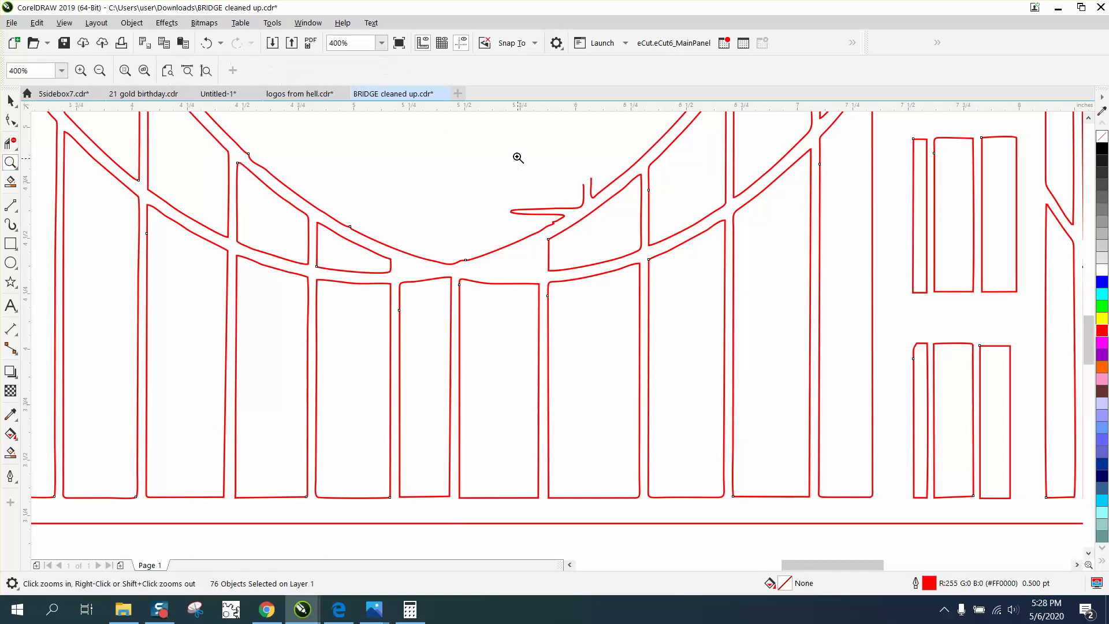
drag(456, 138, 687, 259)
click(11, 120)
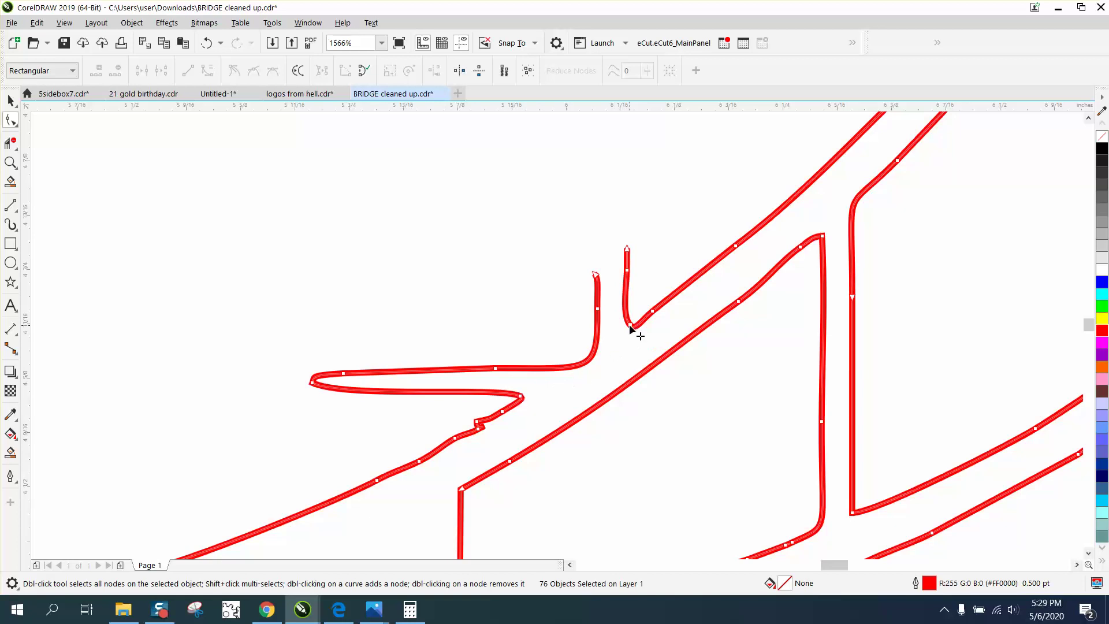
- Erase the hook pieces, V segment, horizontal loop and short stubs around the junction
drag(631, 327, 520, 398)
click(11, 143)
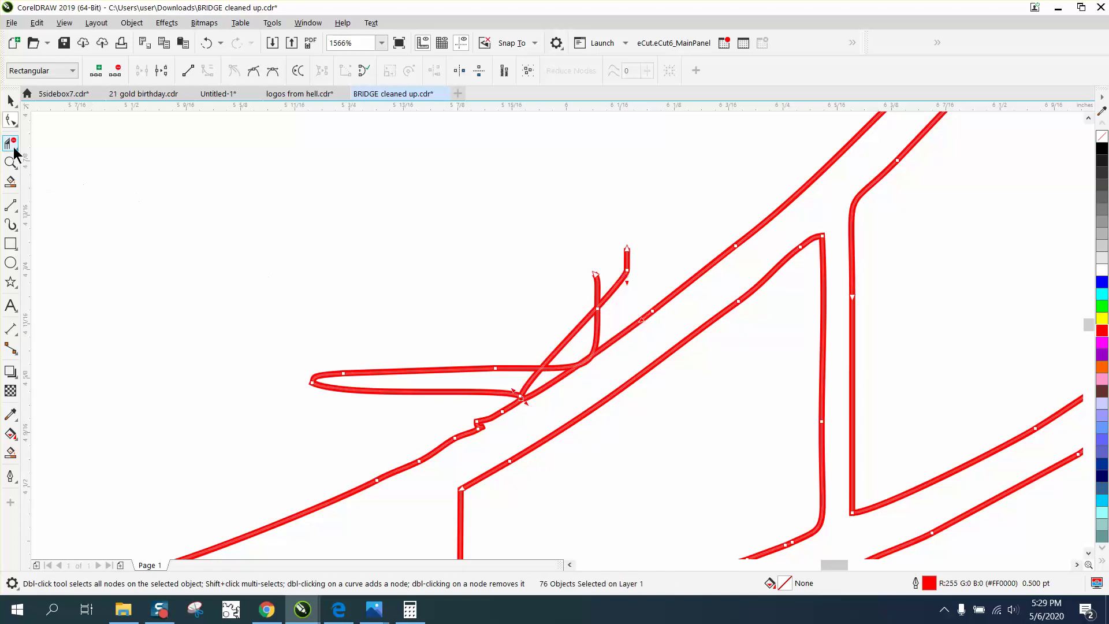
click(610, 292)
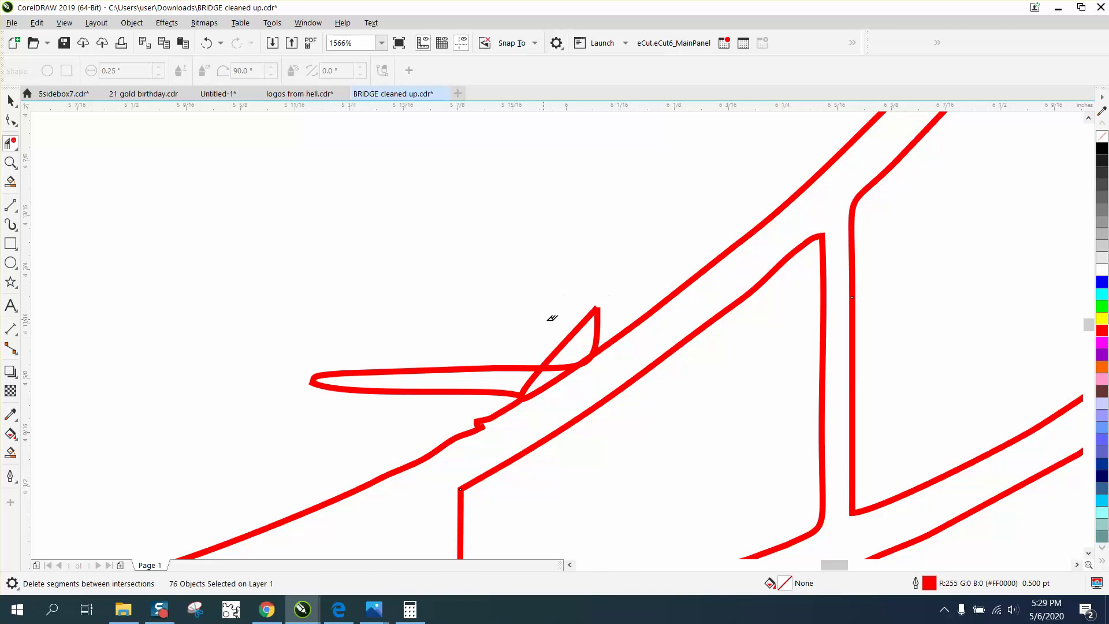
click(607, 327)
click(517, 369)
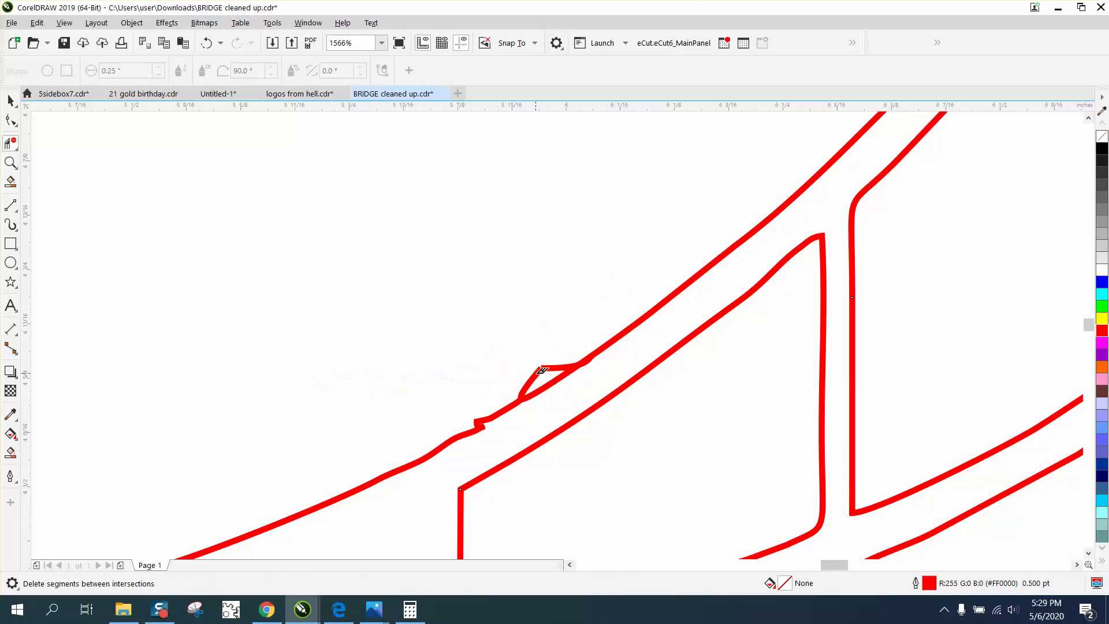
click(537, 376)
click(555, 364)
click(483, 417)
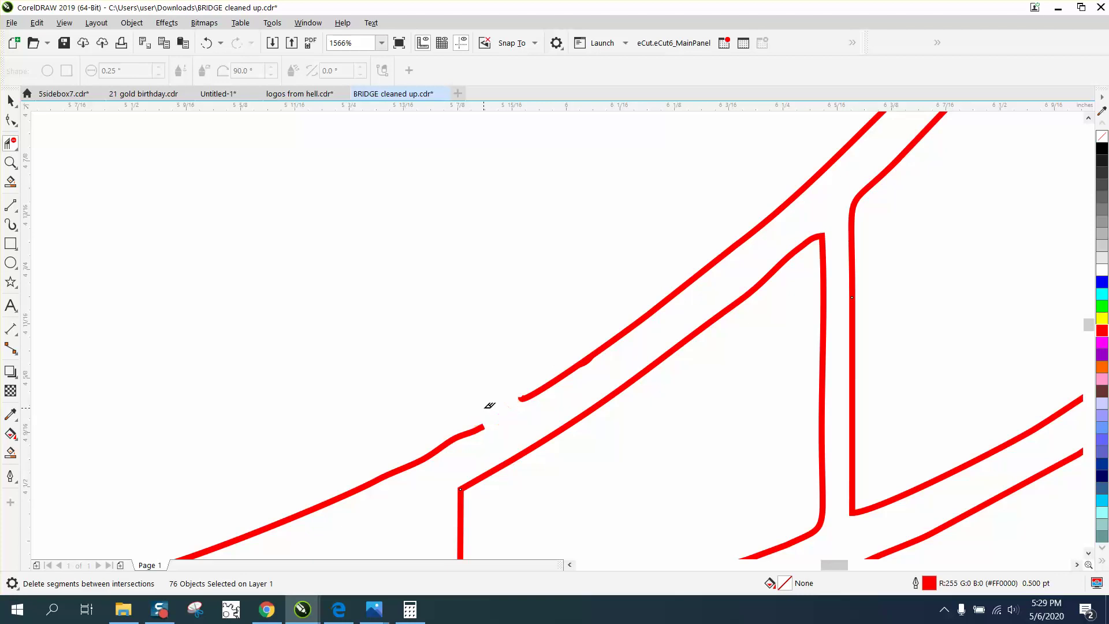
- Delete the stray end node and drag the upper line's end onto the lower curve's end
click(11, 120)
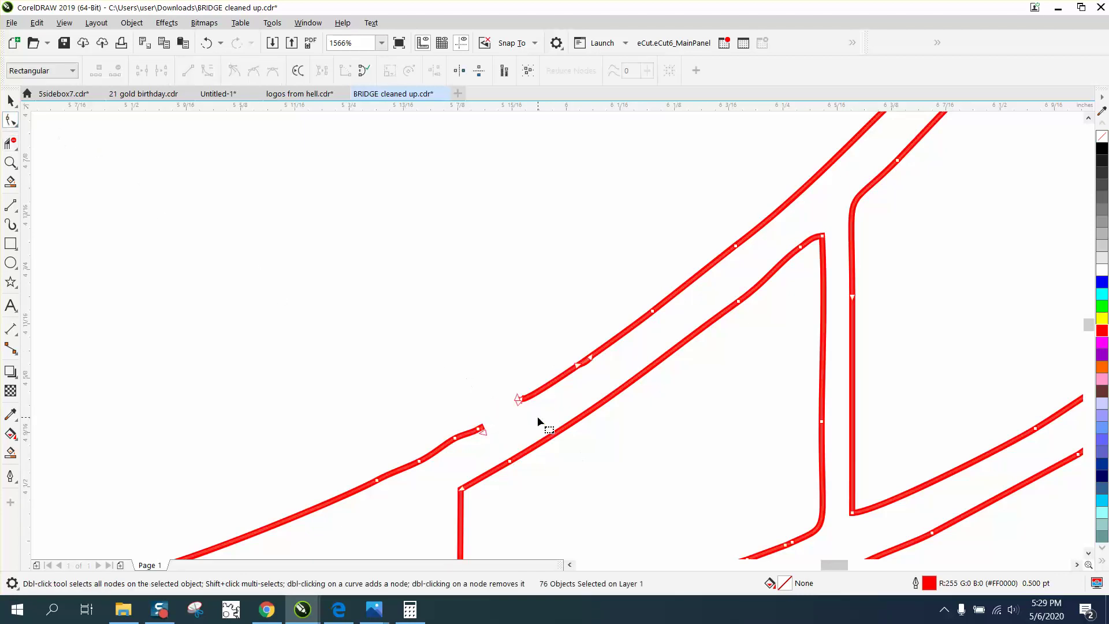
drag(527, 408, 529, 411)
key(Delete)
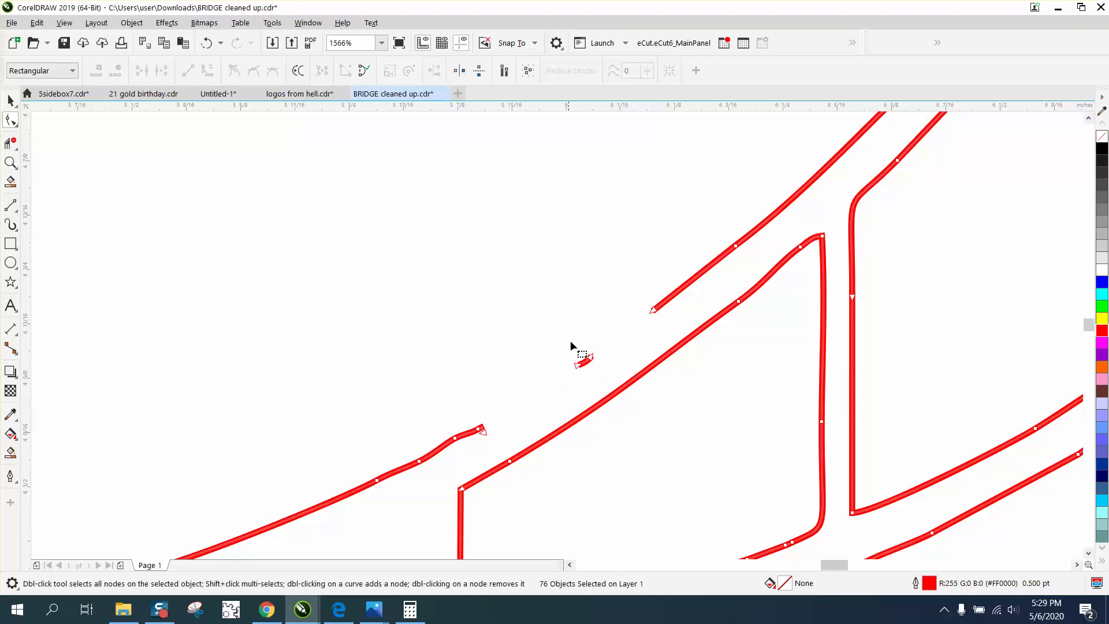
click(650, 315)
drag(650, 316, 481, 427)
click(491, 438)
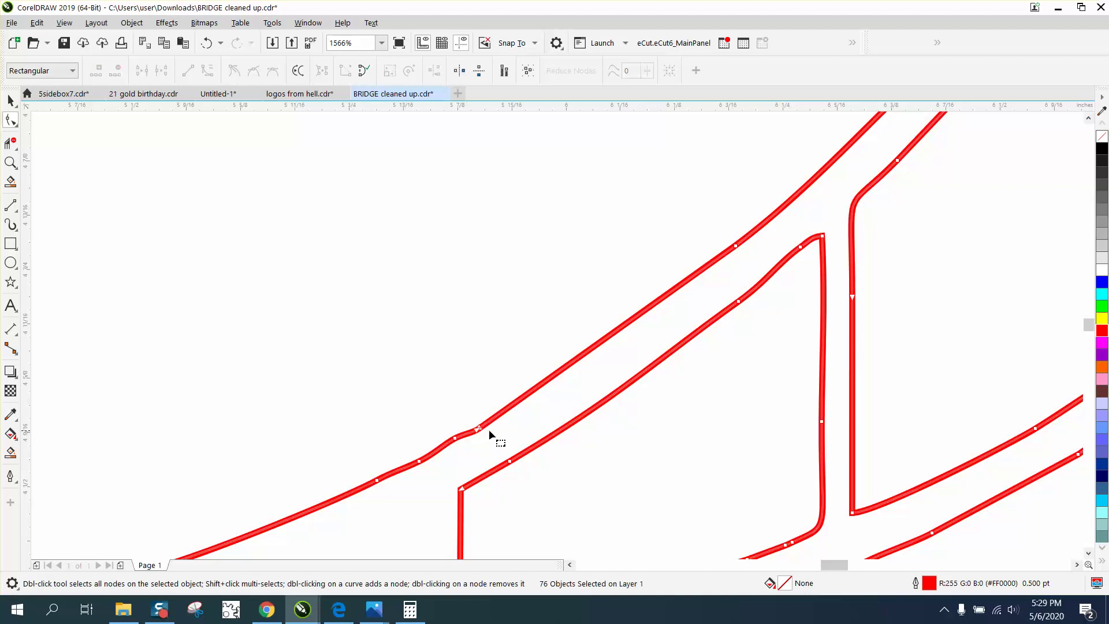
scroll(489, 429, down, 3)
scroll(543, 408, down, 1)
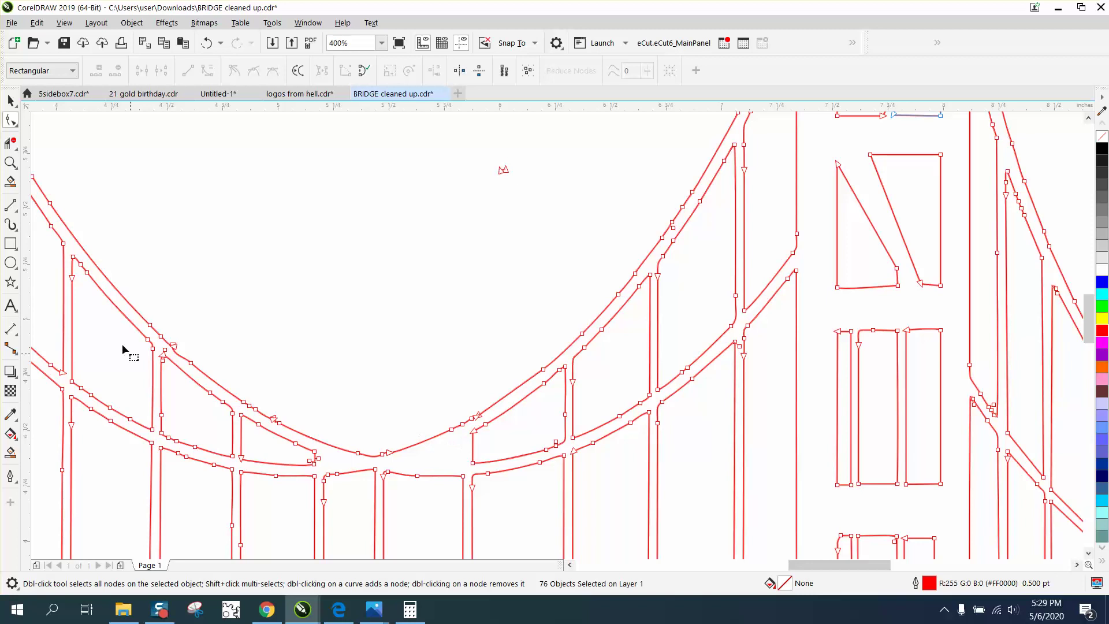
- Join the curve ends at the upper-left gap with the Join Curves docker and remove the extra node
click(11, 162)
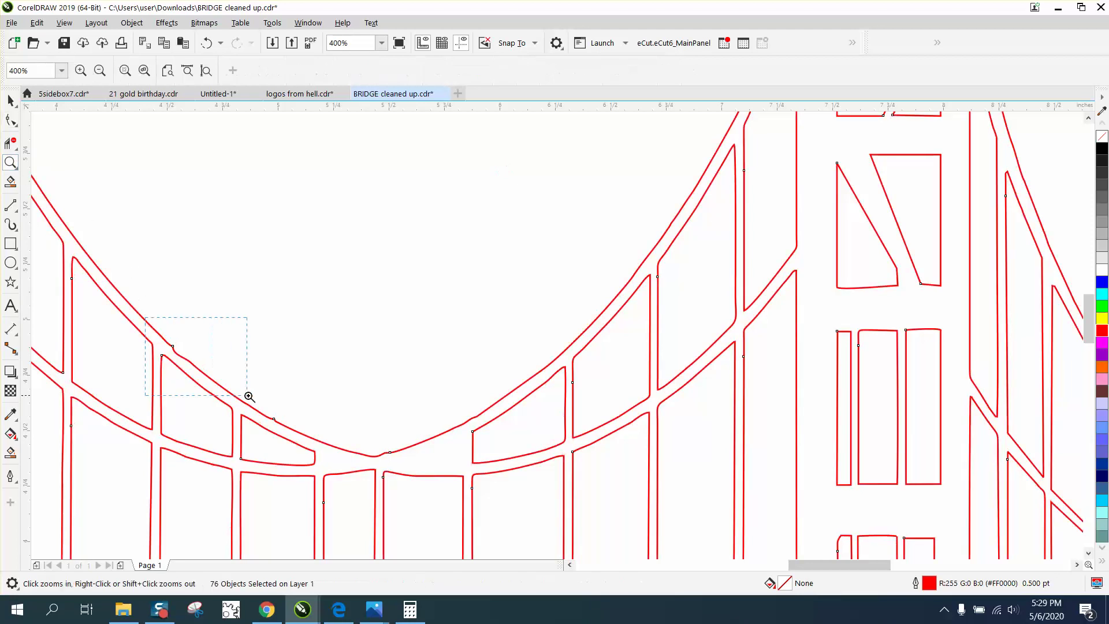
drag(145, 318, 247, 395)
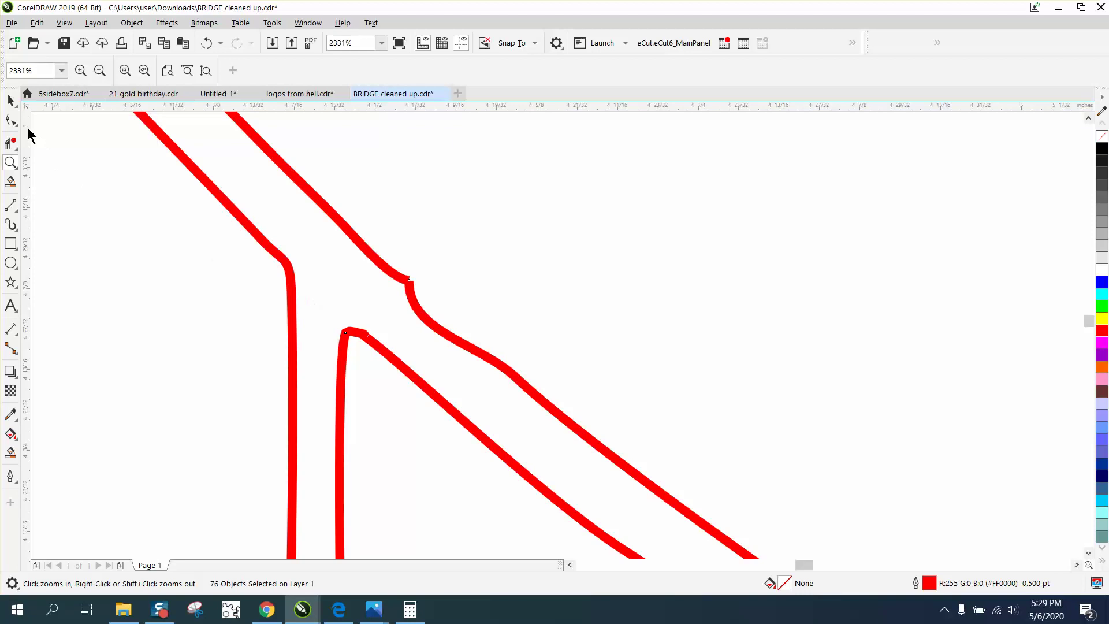
click(11, 119)
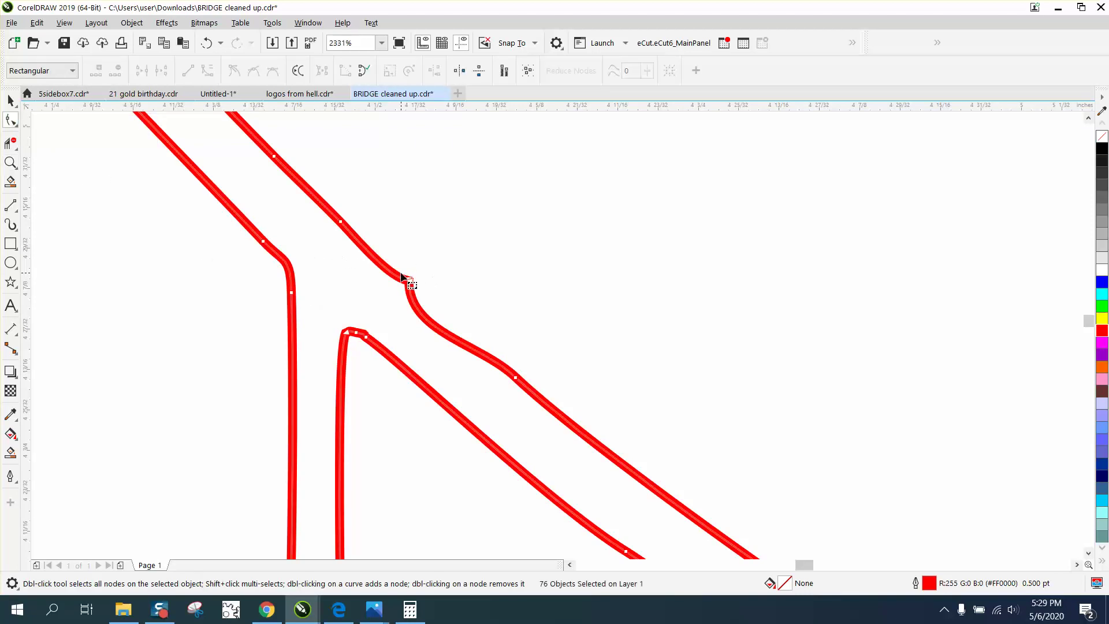
drag(434, 304, 436, 303)
click(306, 23)
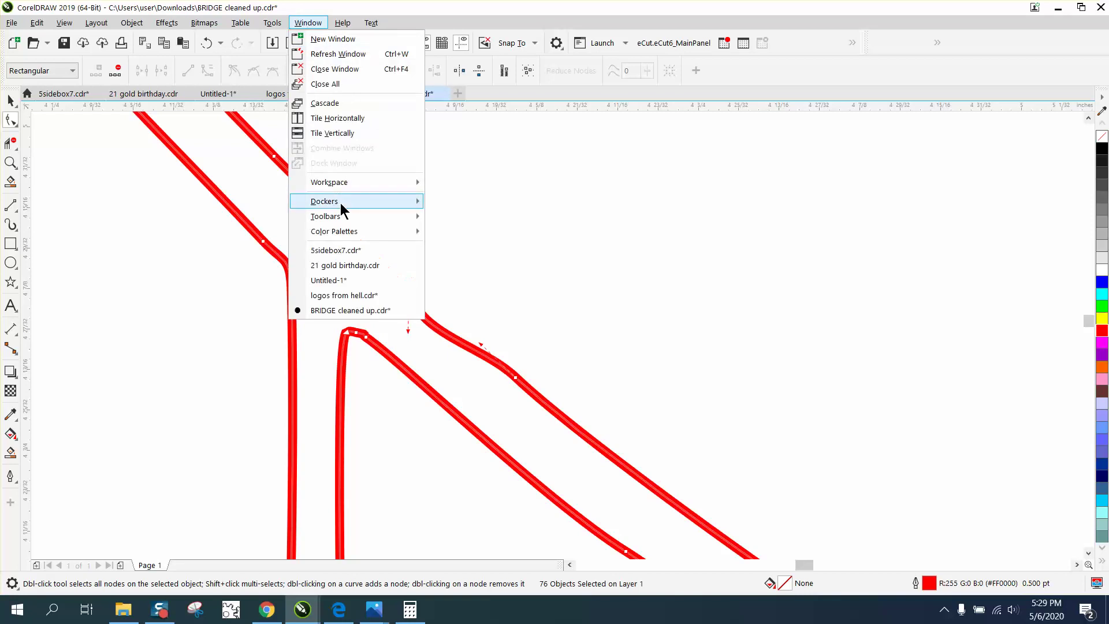
mouse_move(413, 202)
click(491, 304)
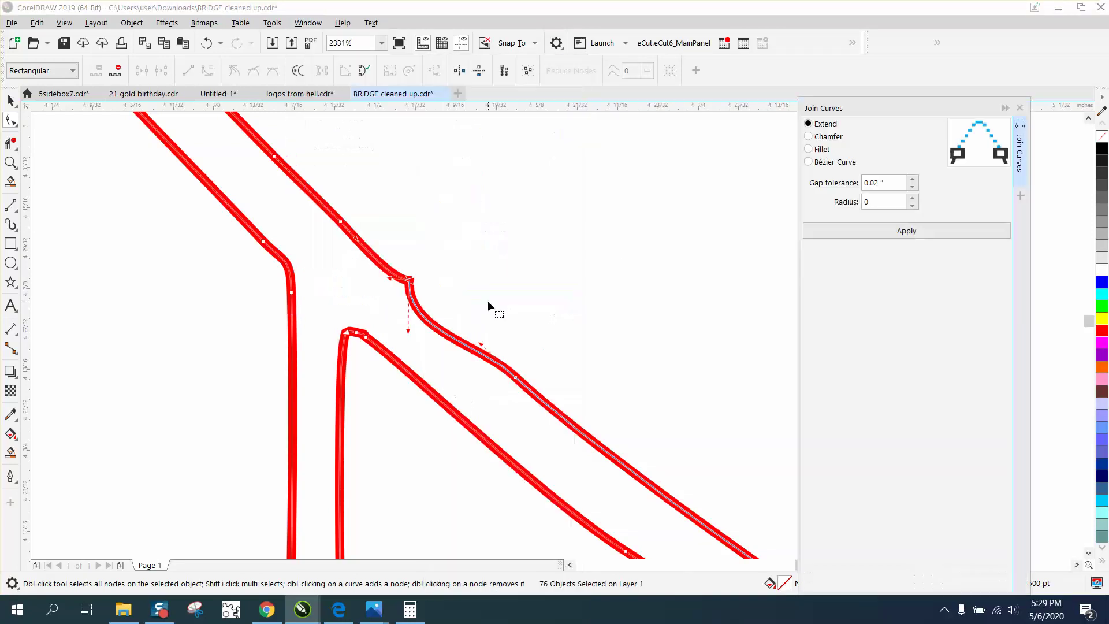
click(915, 230)
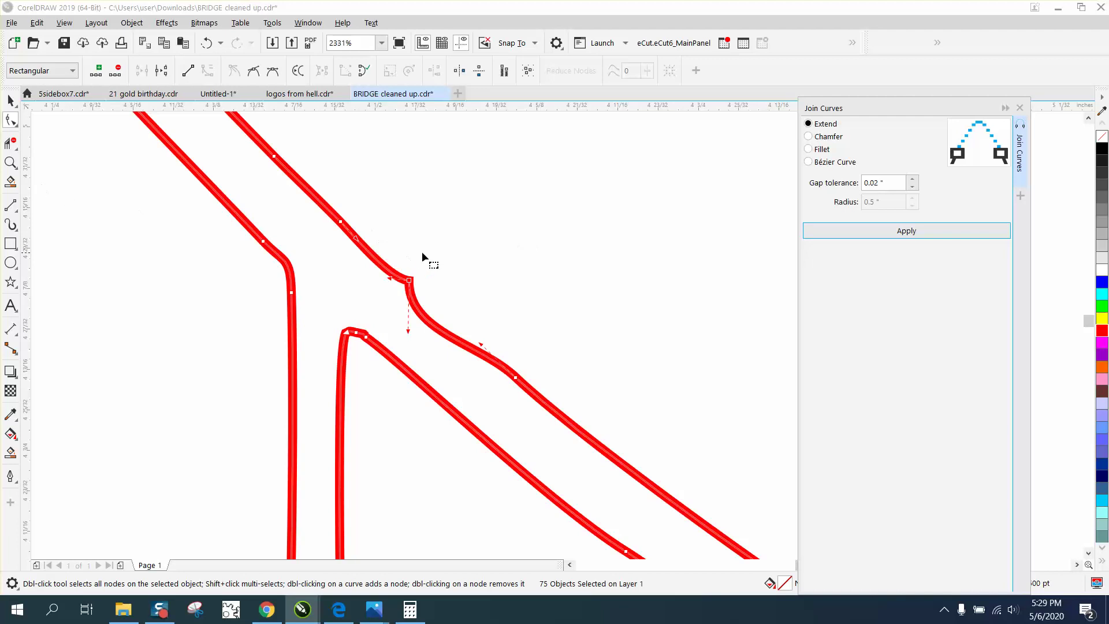
double_click(411, 279)
scroll(406, 254, down, 4)
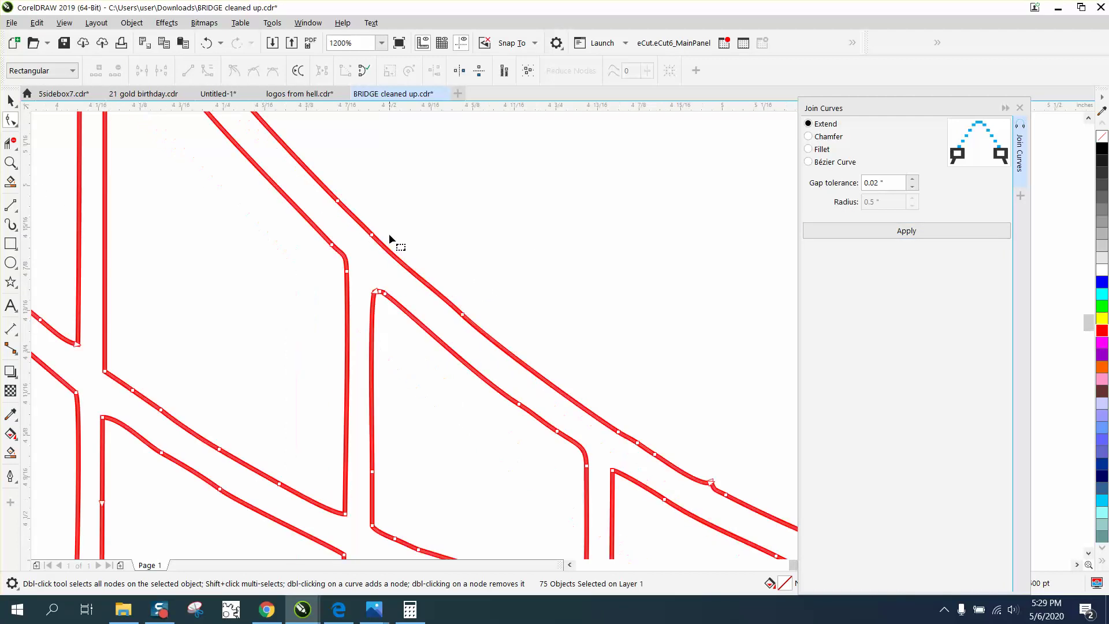
- Zoom into the second junction and join its two curve ends
click(10, 162)
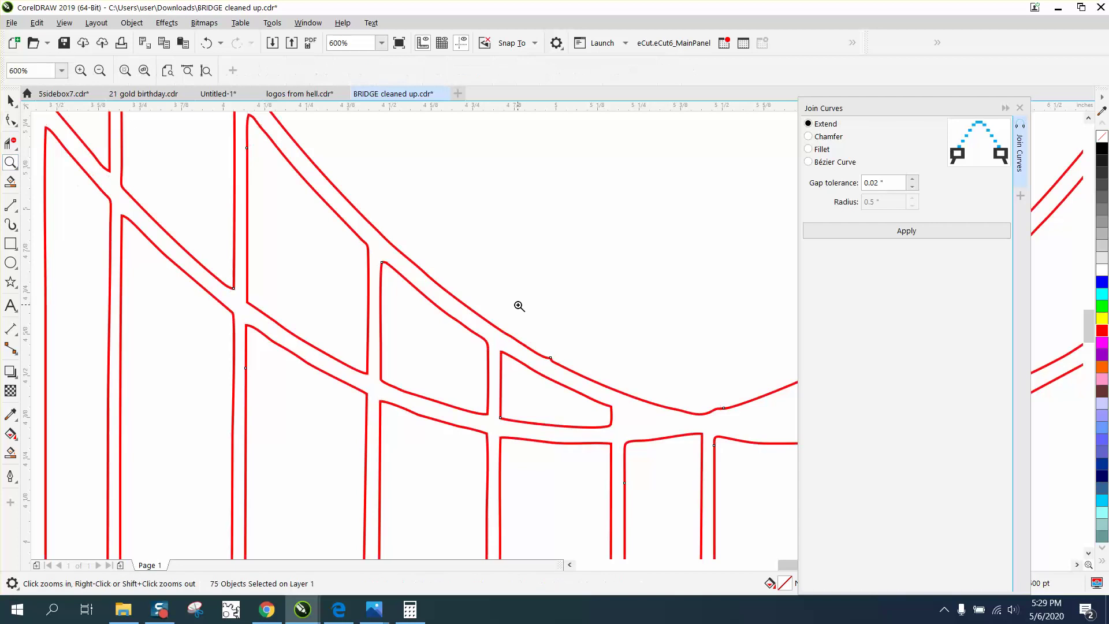
drag(514, 341, 619, 389)
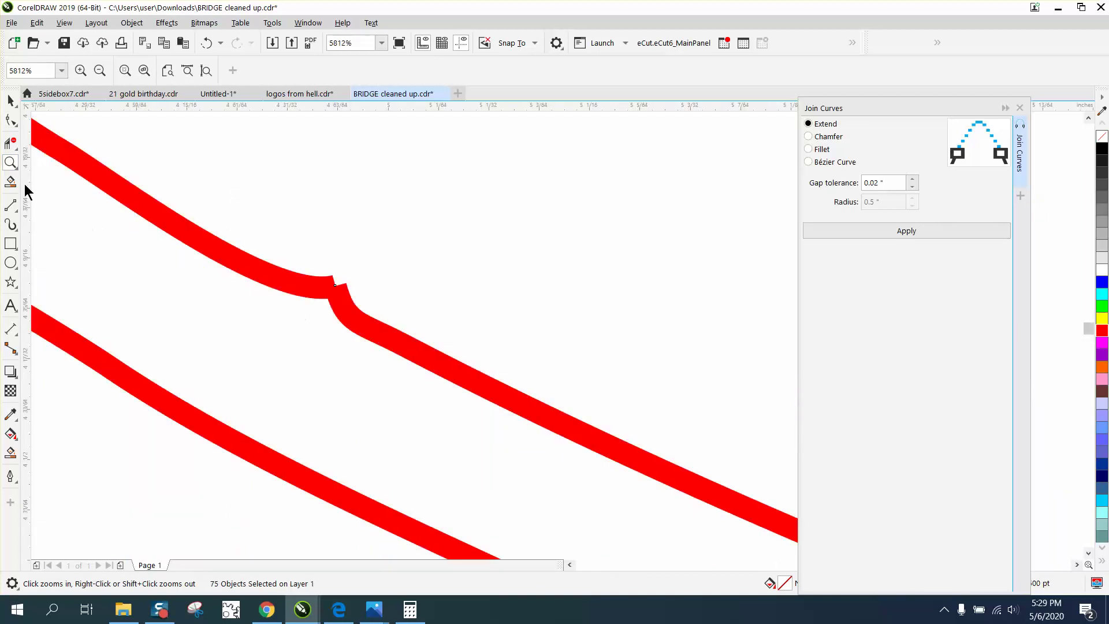
click(10, 119)
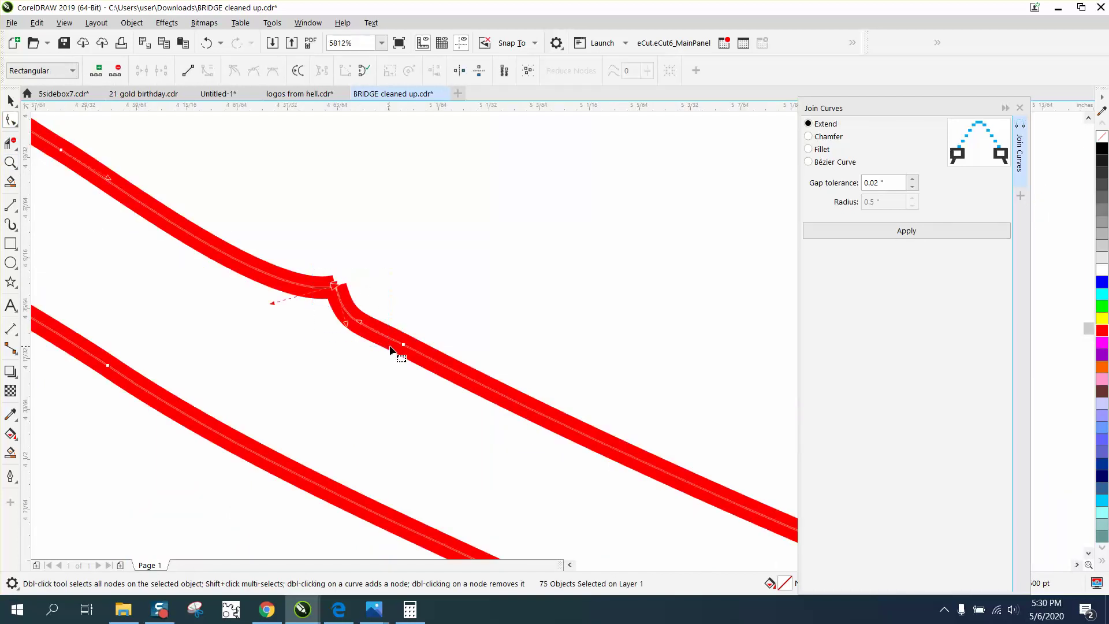
click(913, 233)
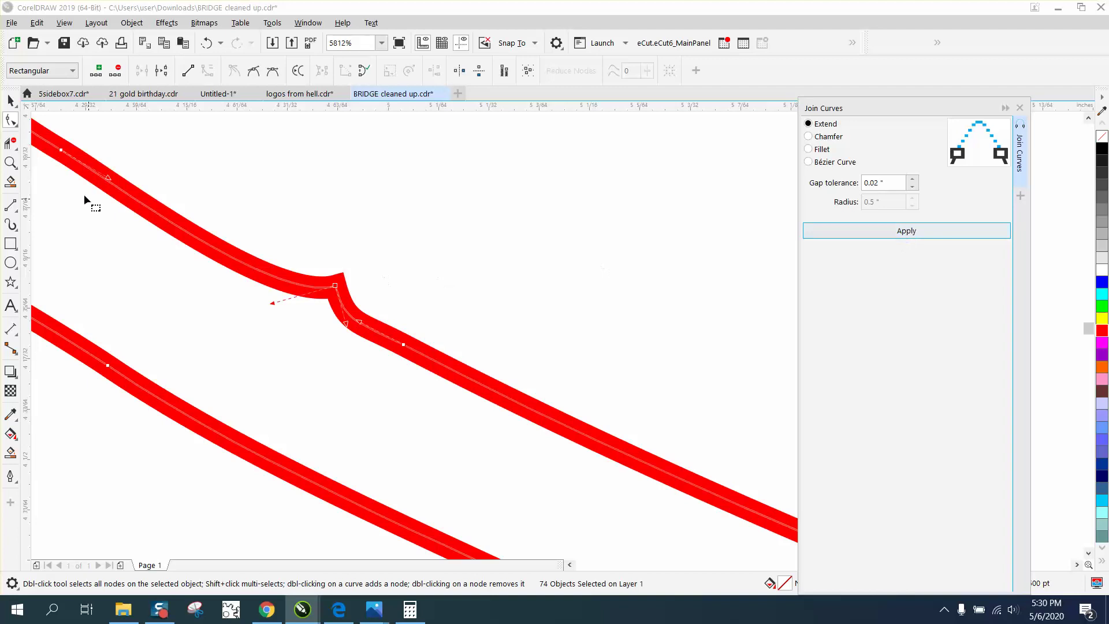
click(279, 264)
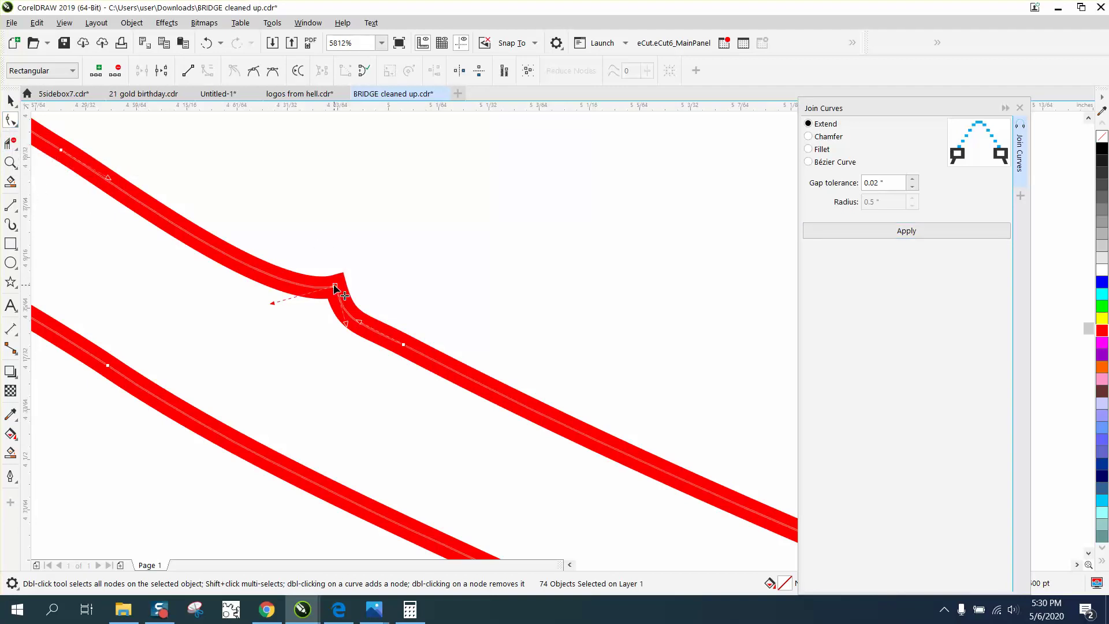
scroll(335, 289, down, 6)
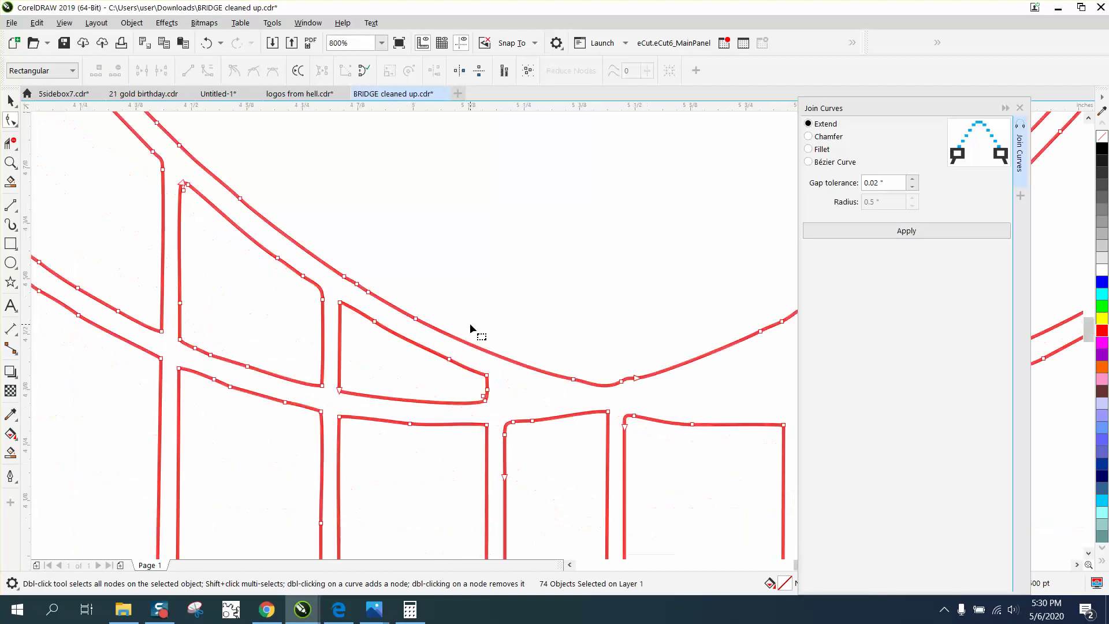
- Smooth the upper cable with a 0.23-inch Smooth tool nib and close the Join Curves docker
scroll(589, 344, down, 2)
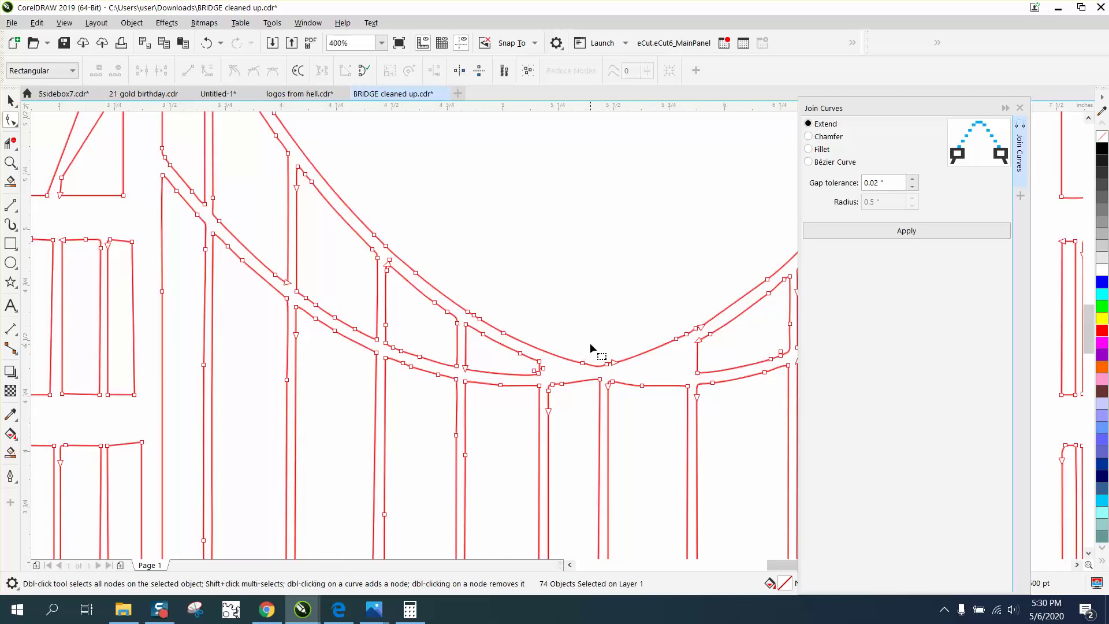
click(9, 164)
drag(532, 346, 577, 376)
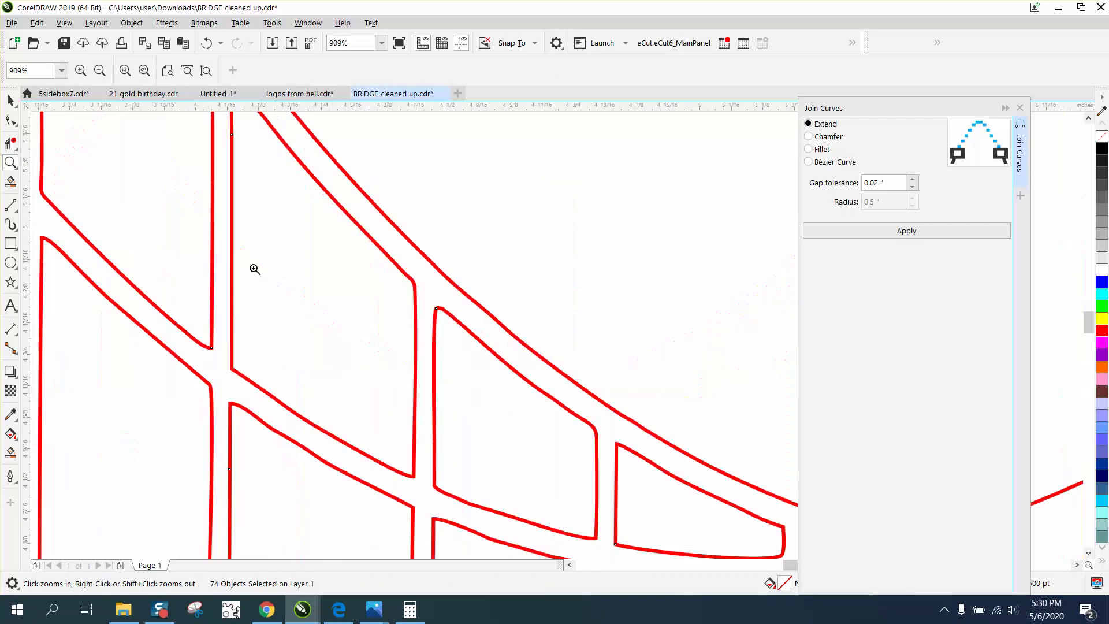
click(10, 119)
click(16, 127)
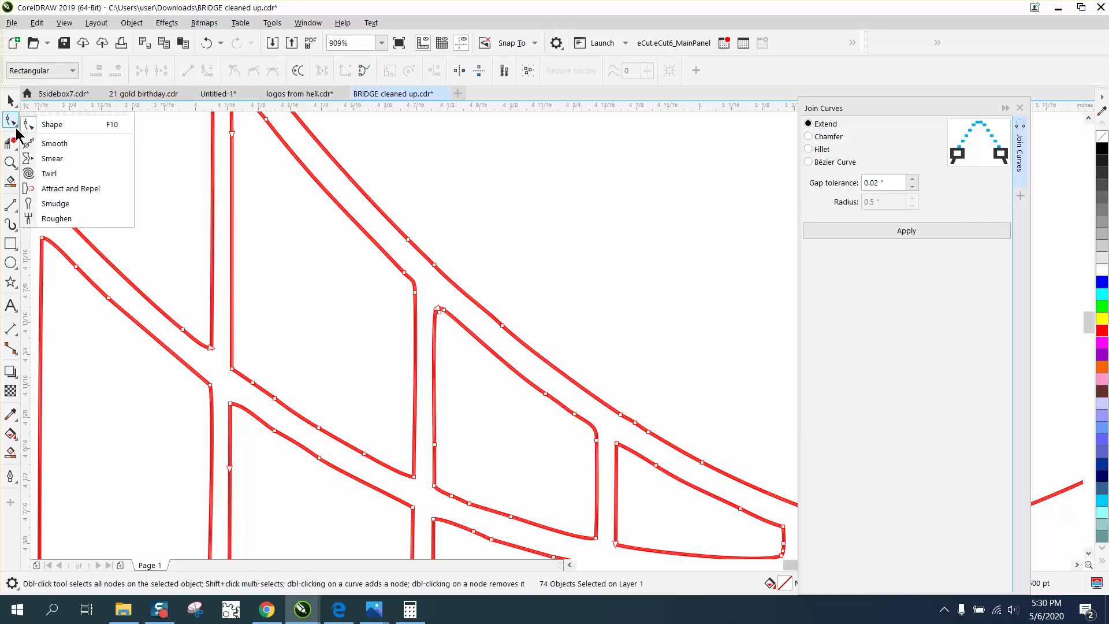
click(54, 143)
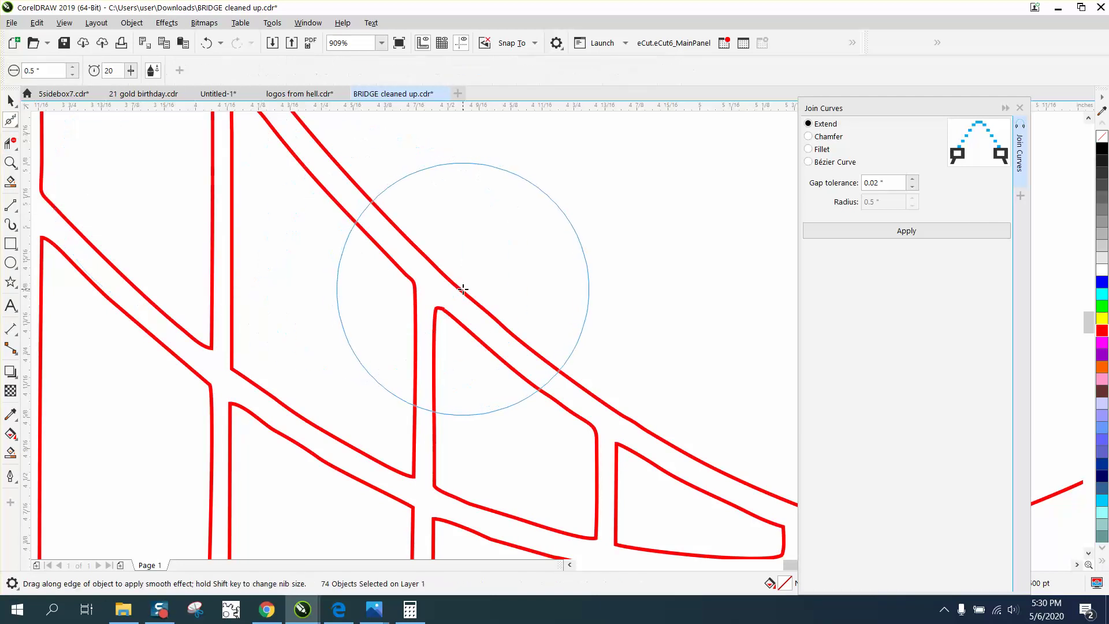
click(72, 74)
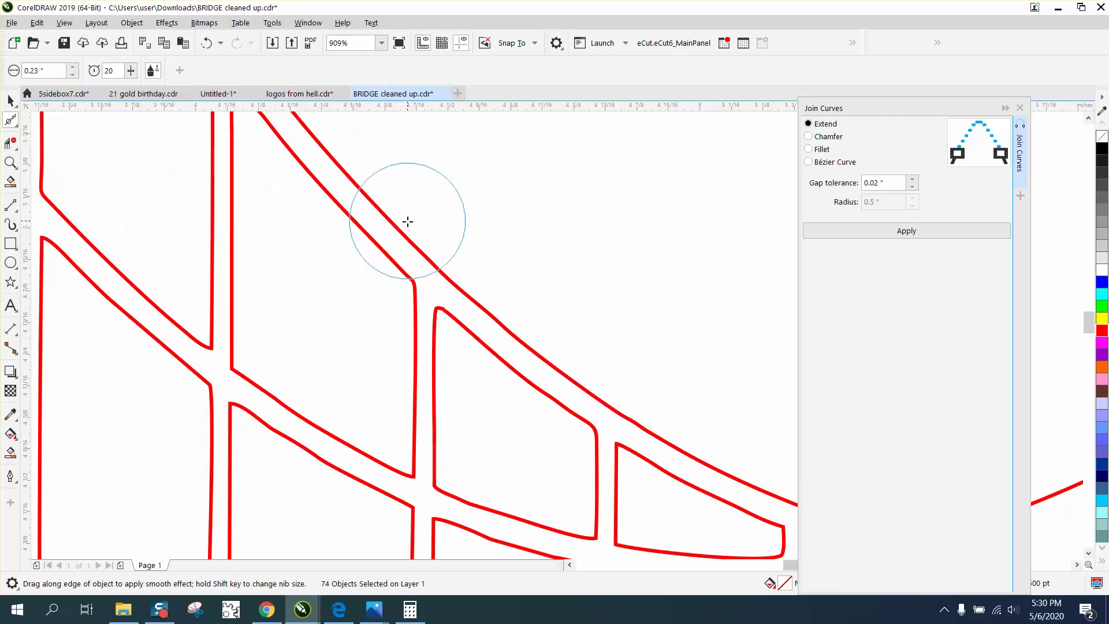
mouse_move(408, 223)
mouse_down()
mouse_move(634, 383)
mouse_move(646, 421)
mouse_up()
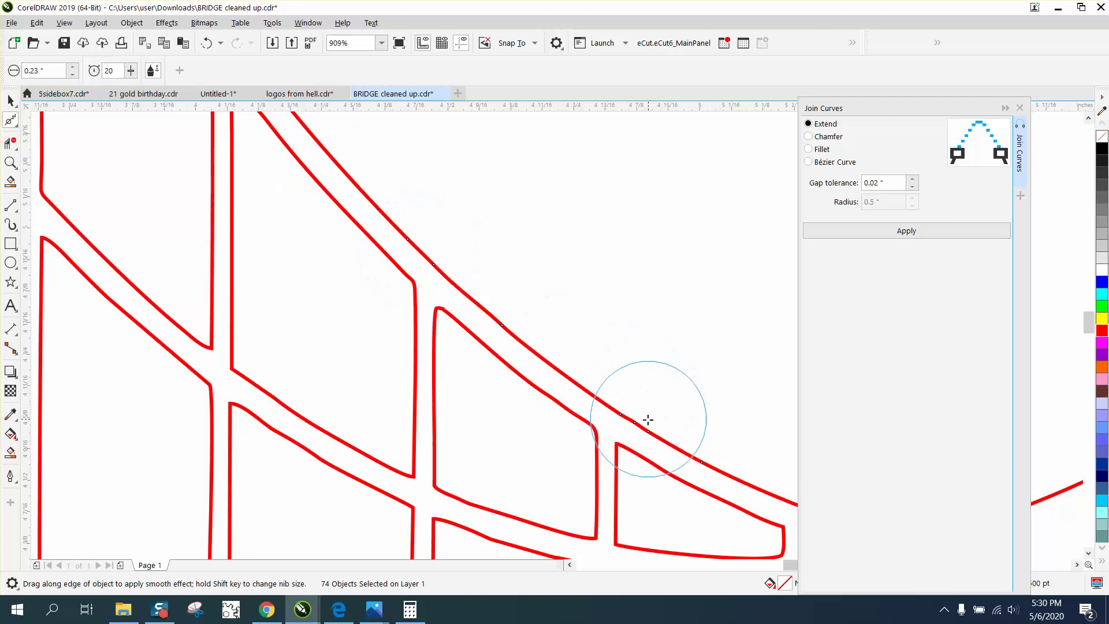
scroll(344, 300, down, 4)
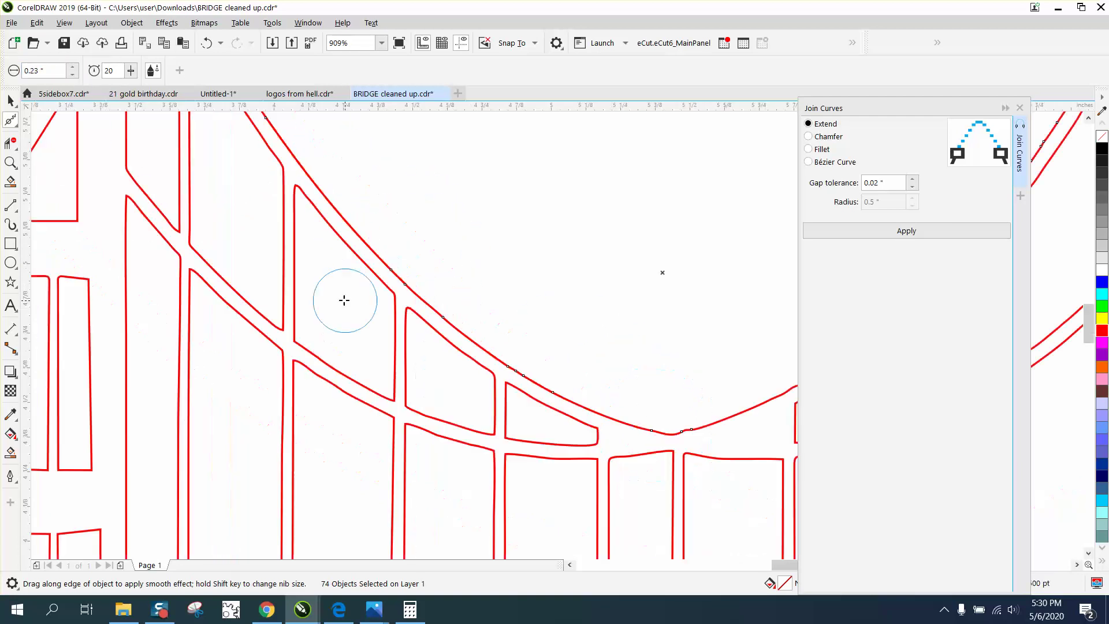
click(1020, 108)
- Smooth the kink at the cable's lowest point
click(11, 162)
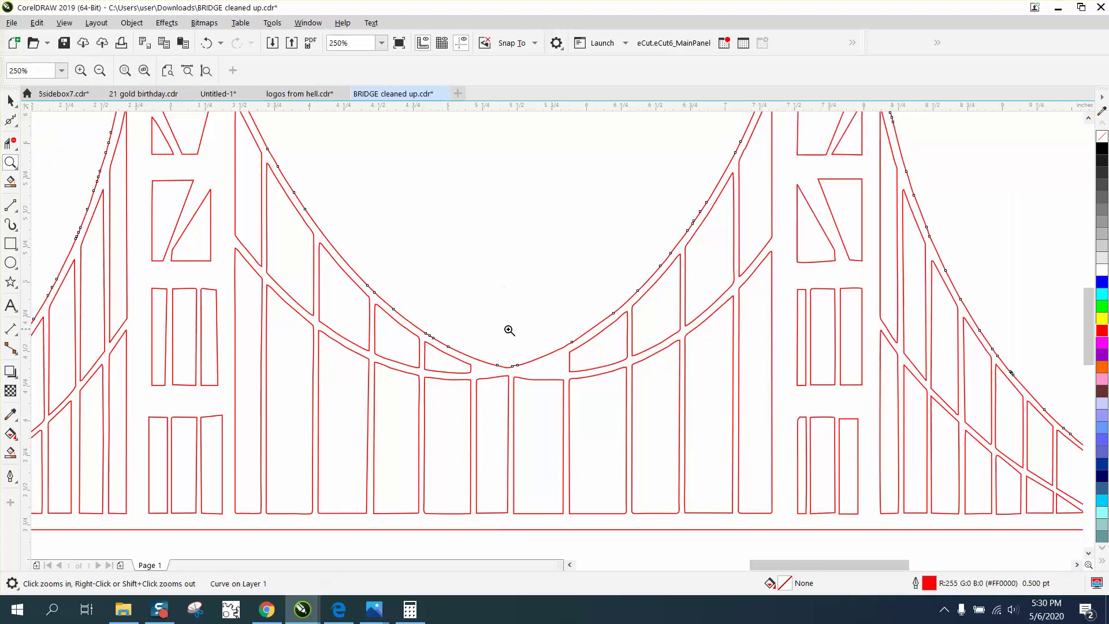
drag(479, 333, 556, 384)
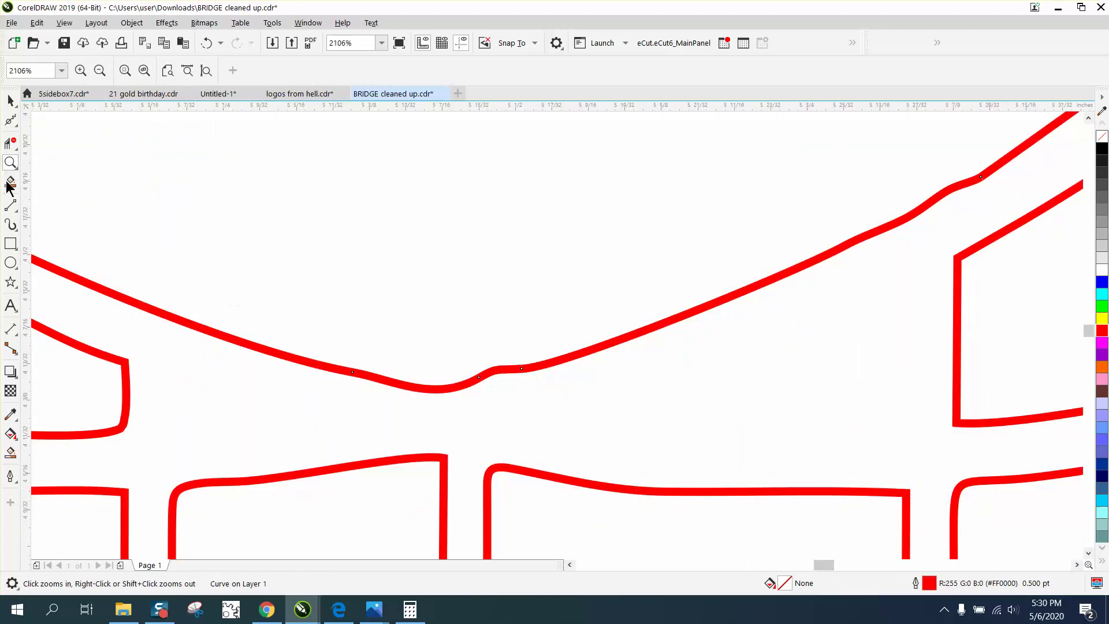
click(11, 119)
mouse_move(497, 370)
mouse_down()
mouse_move(520, 364)
mouse_move(473, 386)
mouse_move(446, 383)
mouse_move(528, 375)
mouse_move(552, 350)
mouse_move(510, 376)
mouse_move(391, 396)
mouse_up()
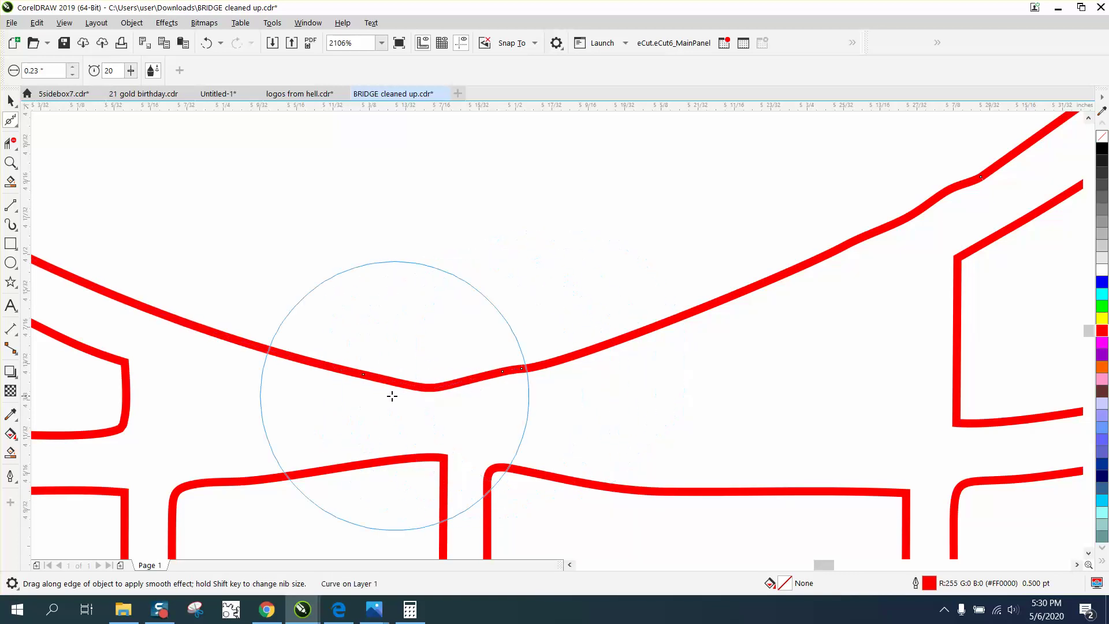
- Select both cable pieces and their end nodes at the break, undoing accidental edits along the way
click(15, 124)
click(65, 126)
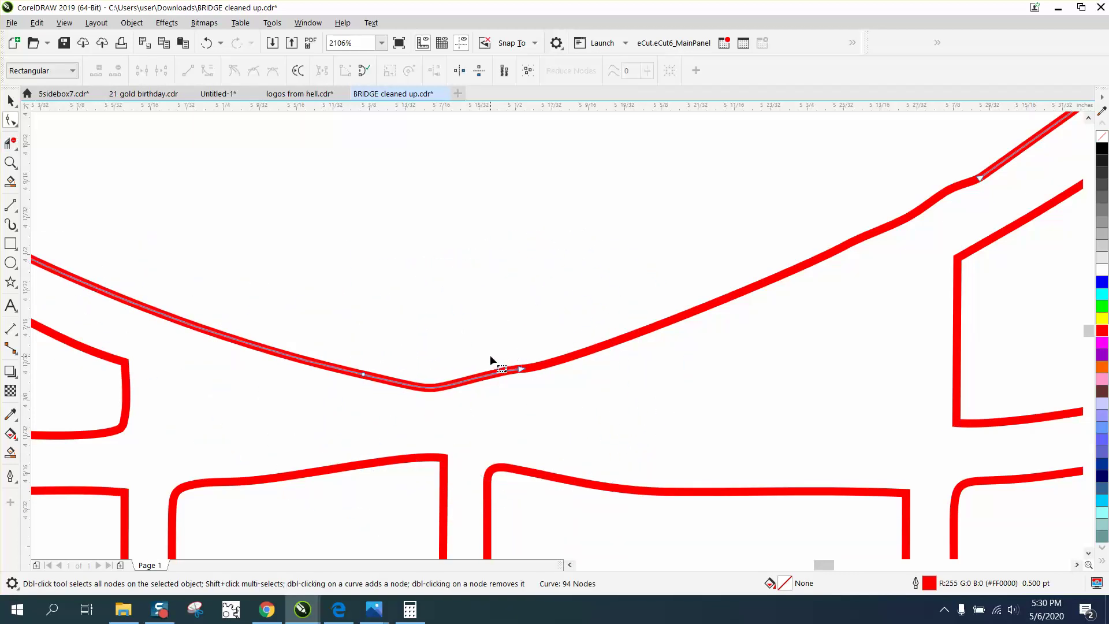
drag(532, 383, 533, 382)
key(Delete)
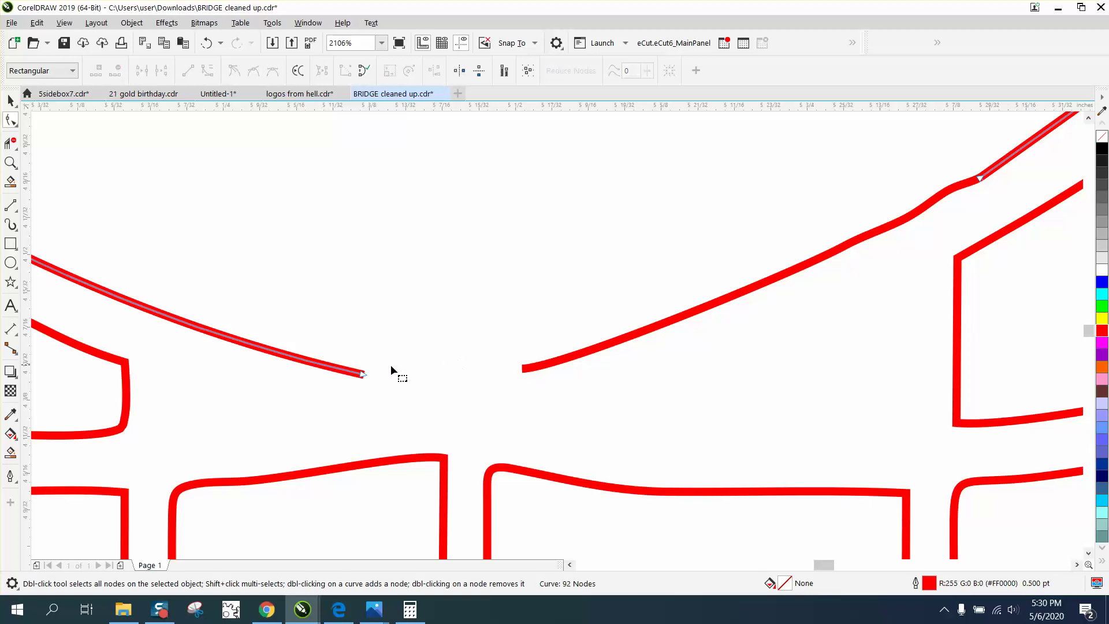
click(207, 42)
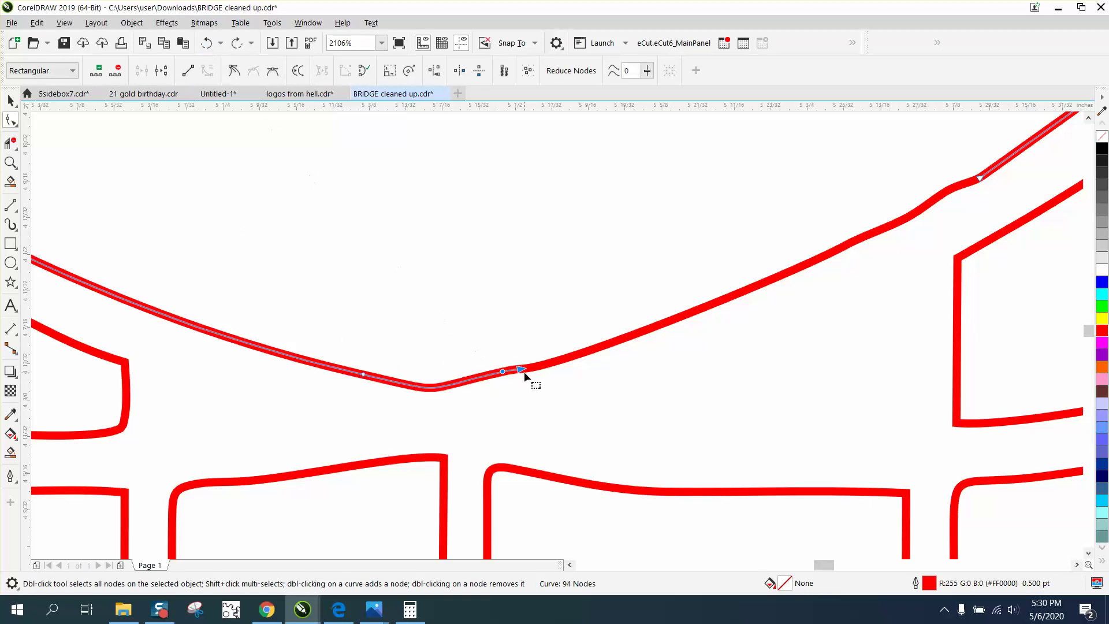
drag(521, 370, 523, 394)
click(207, 42)
drag(570, 392, 584, 403)
shift+click(576, 357)
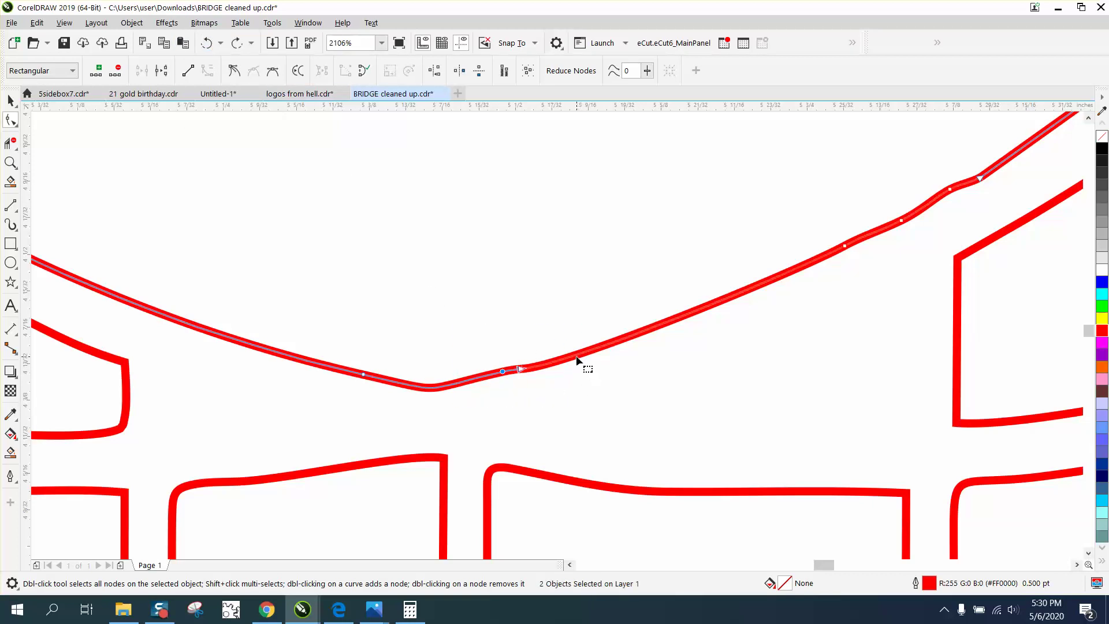
drag(597, 403, 597, 403)
click(306, 23)
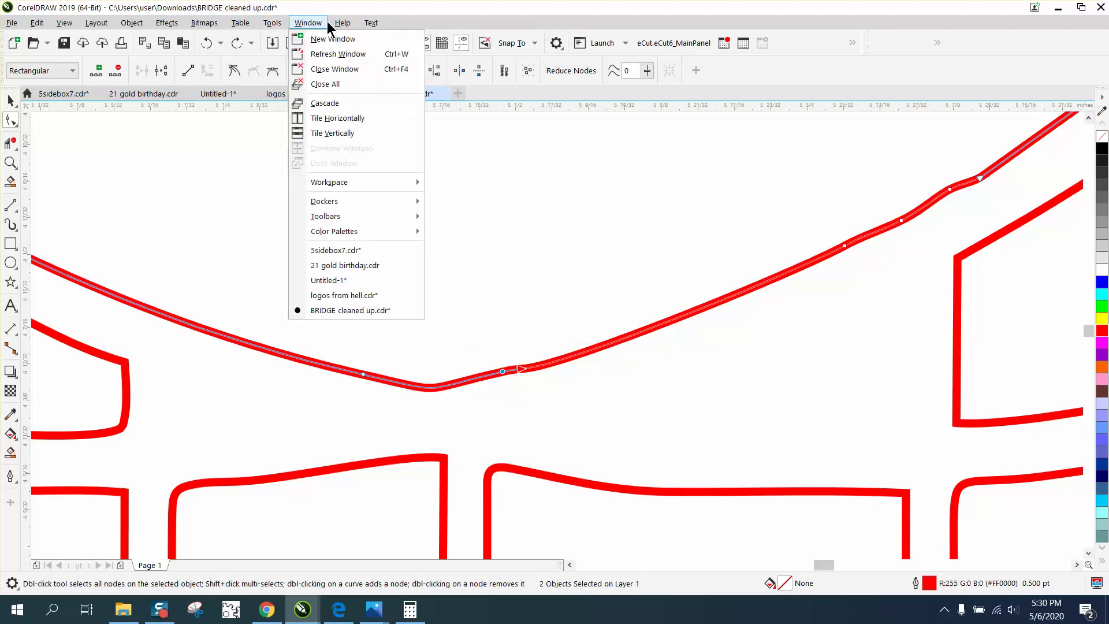
- Join the two cable pieces via Join Curves, delete the extra dip node, and reshape the kink
mouse_move(344, 201)
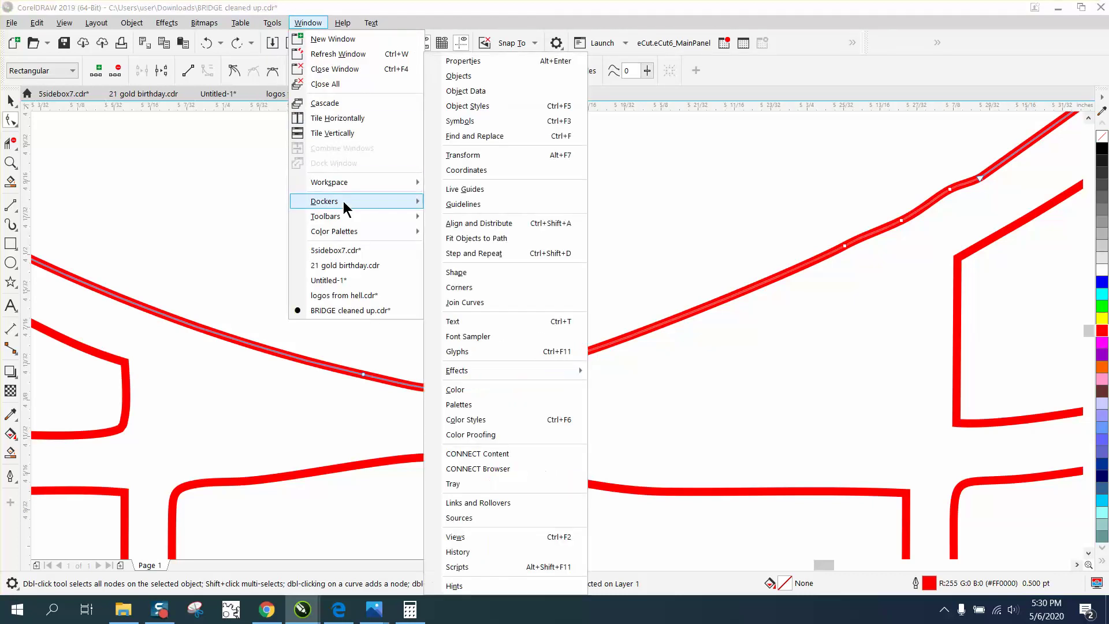
click(462, 303)
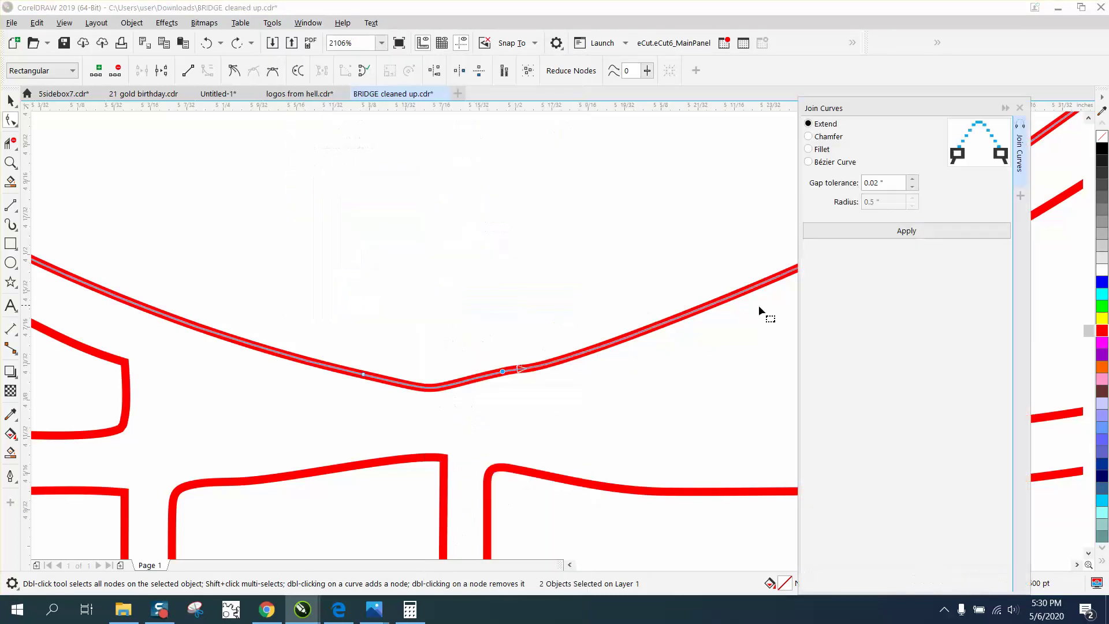
click(905, 230)
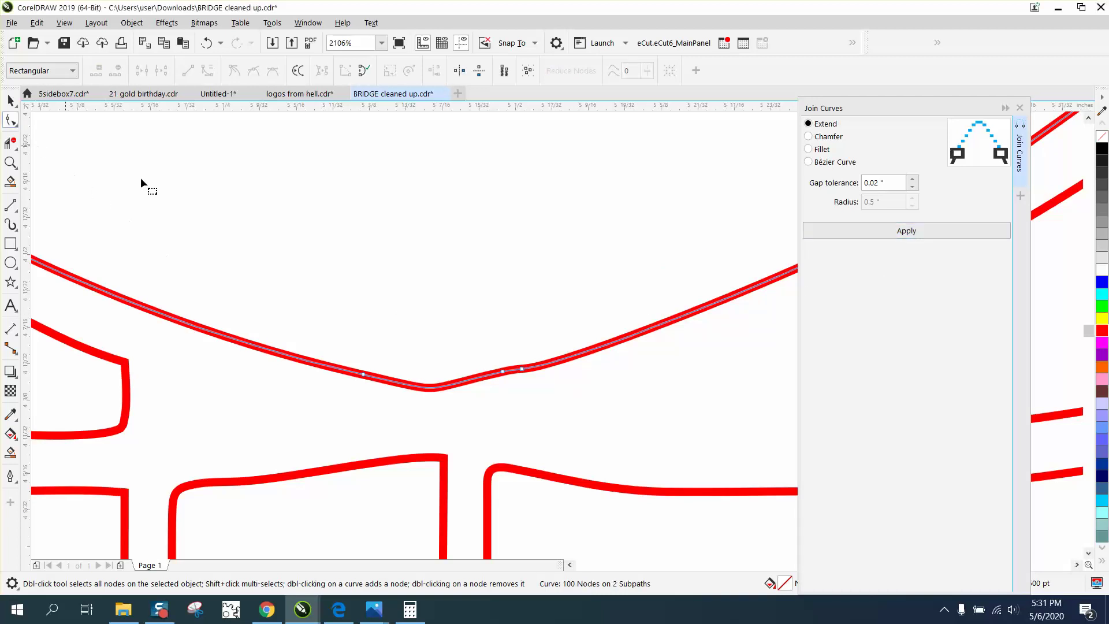
click(1019, 108)
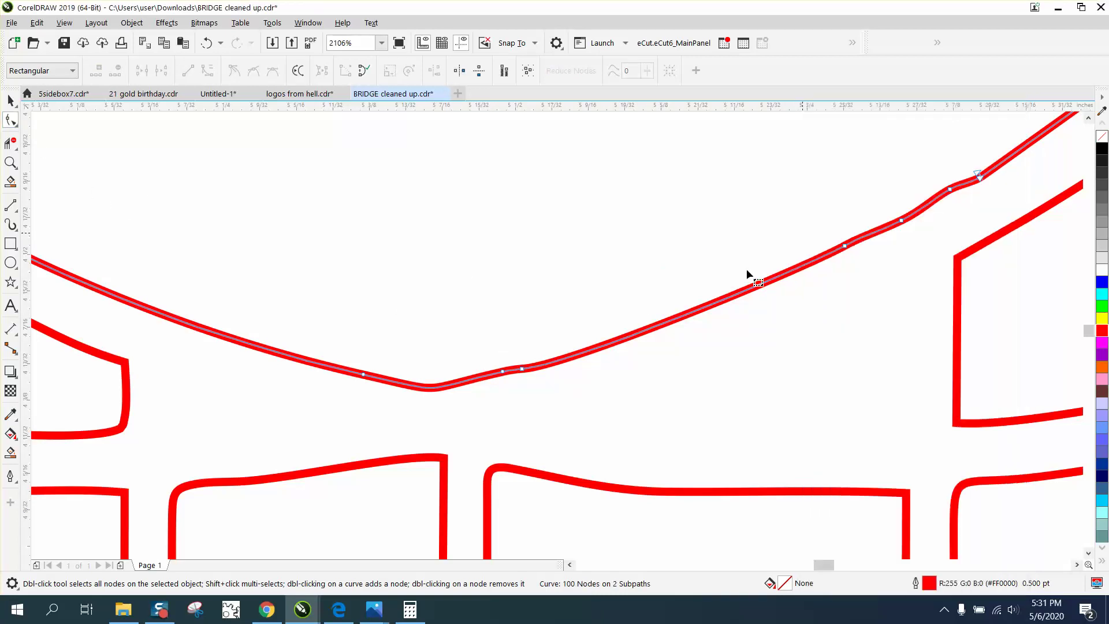
double_click(503, 371)
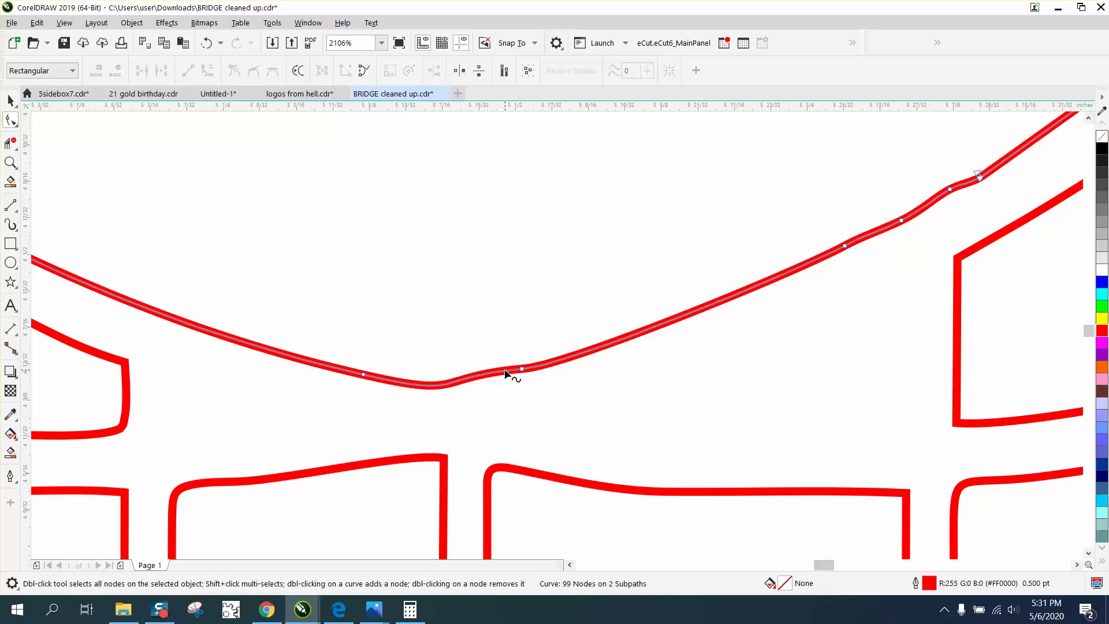
click(523, 371)
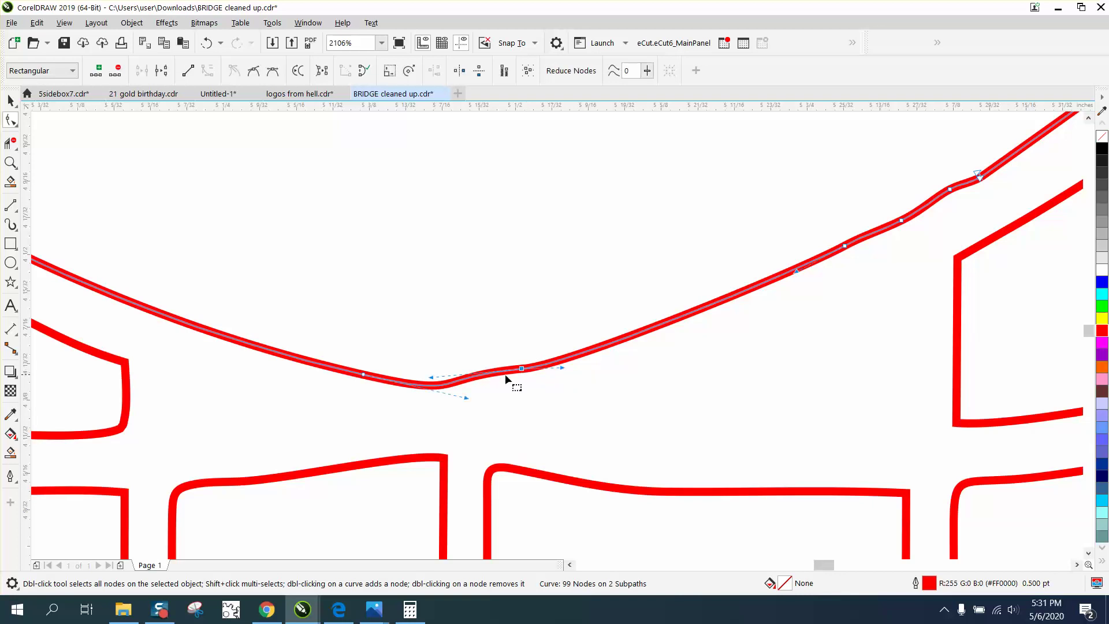
drag(430, 379, 431, 392)
scroll(450, 408, down, 3)
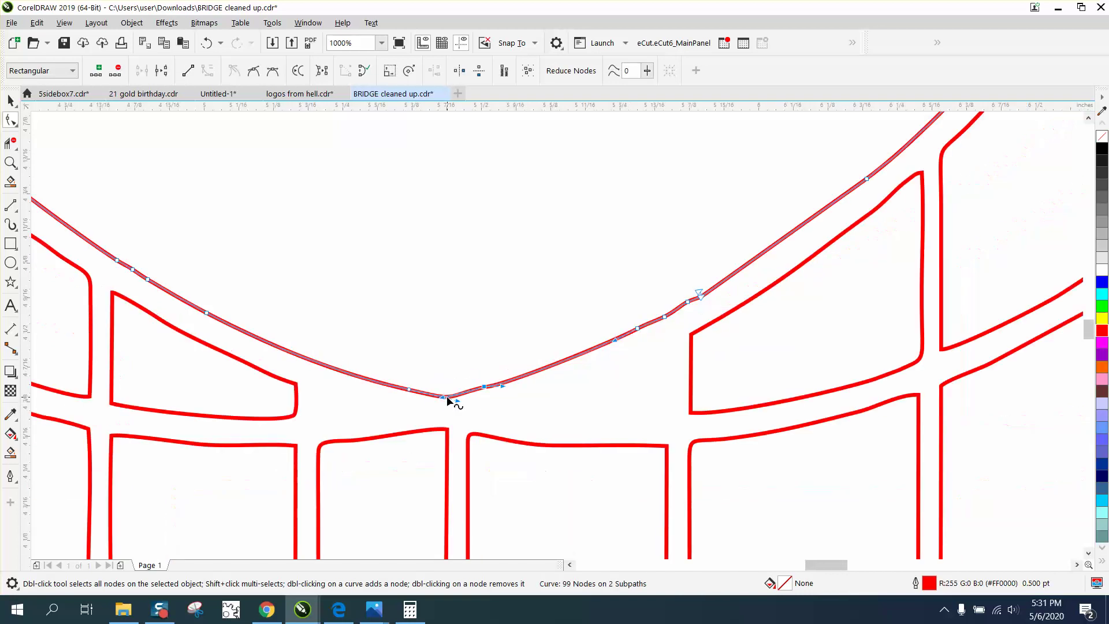
- Brush the Smooth tool along the main cable from its dip up toward the right tower
click(9, 141)
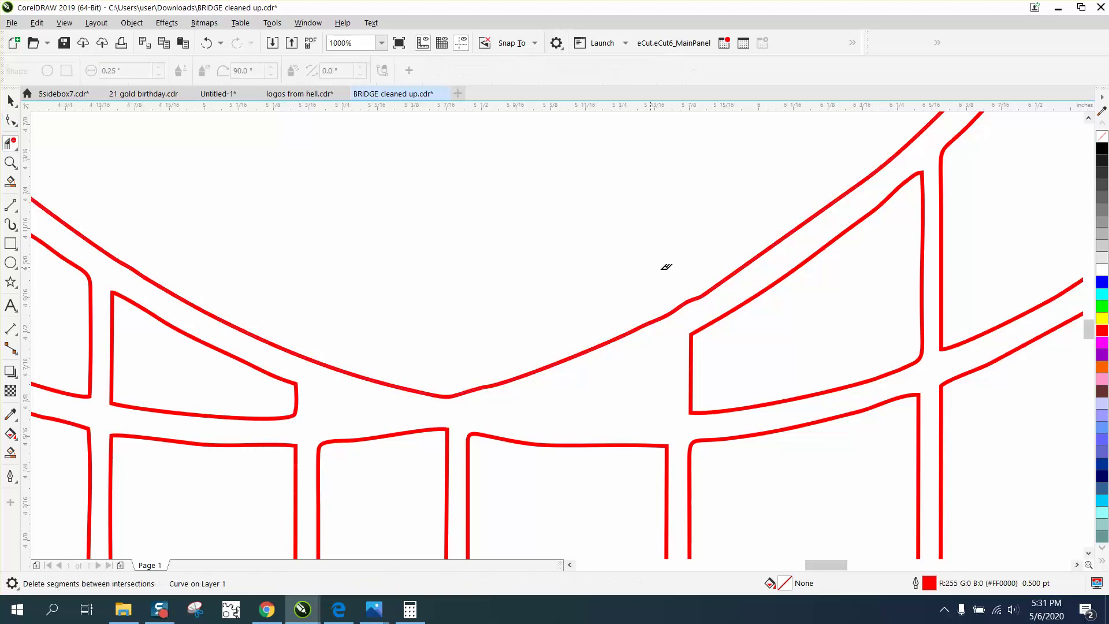
click(13, 122)
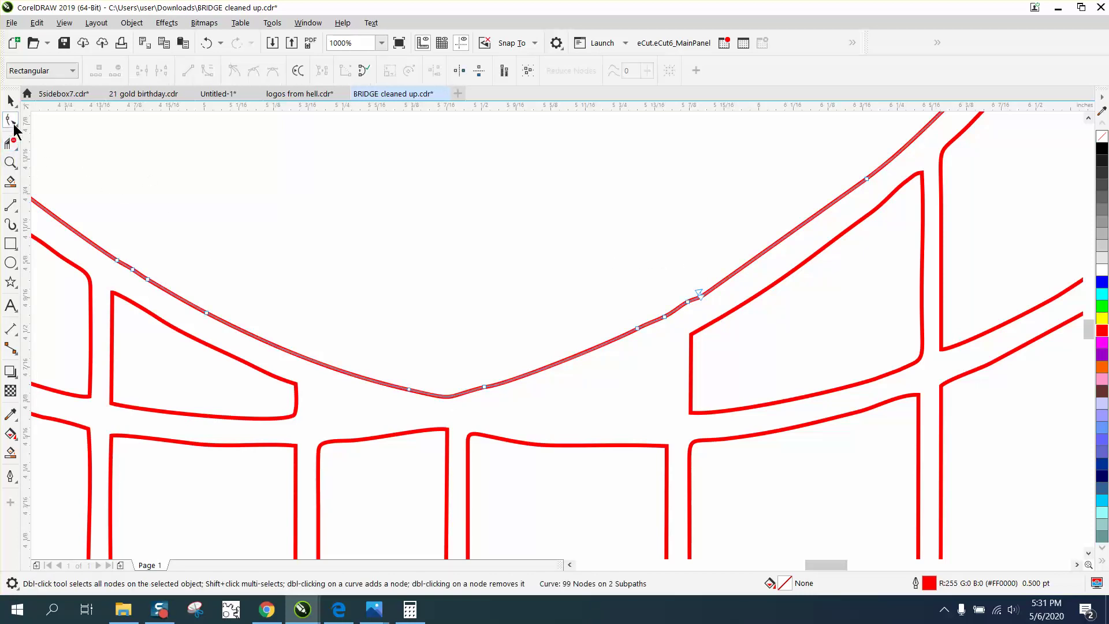
click(17, 128)
click(53, 143)
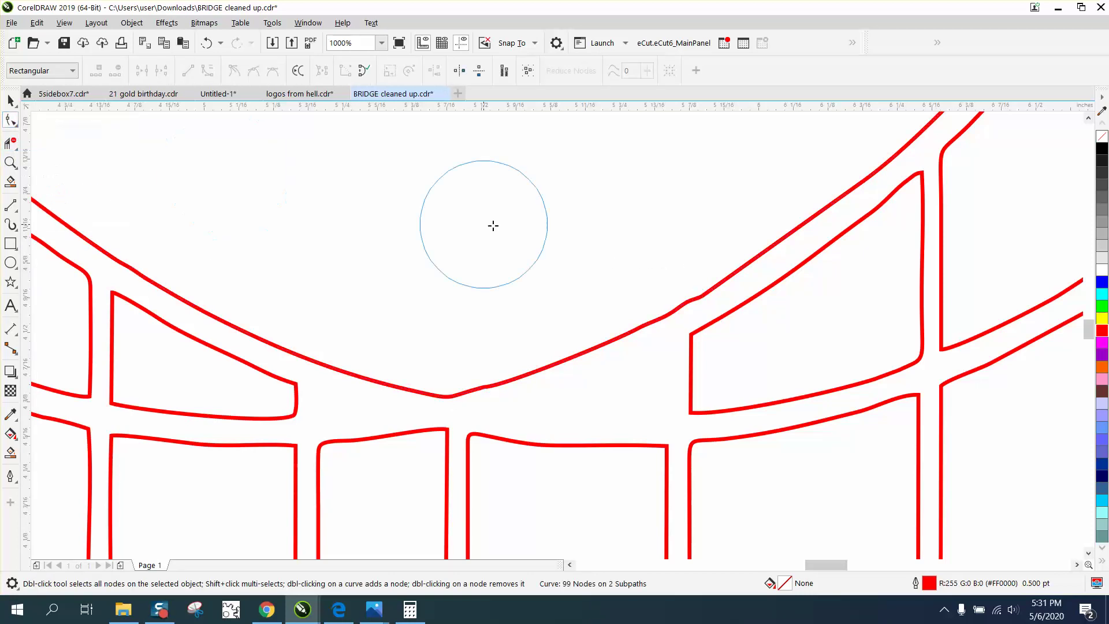
mouse_move(653, 273)
mouse_down()
mouse_move(698, 290)
mouse_move(663, 319)
mouse_move(722, 283)
mouse_move(614, 340)
mouse_move(482, 371)
mouse_up()
scroll(564, 356, down, 3)
scroll(564, 356, down, 2)
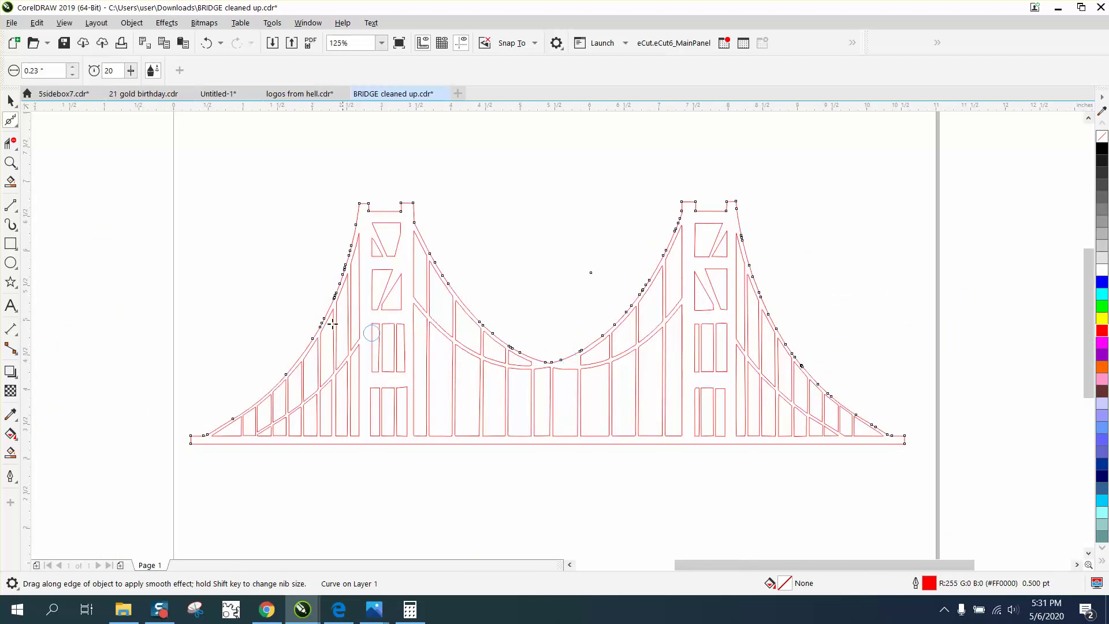
- Enclose the bridge in a rectangle and Smart Fill its enclosed areas into a black shape
click(10, 101)
click(11, 243)
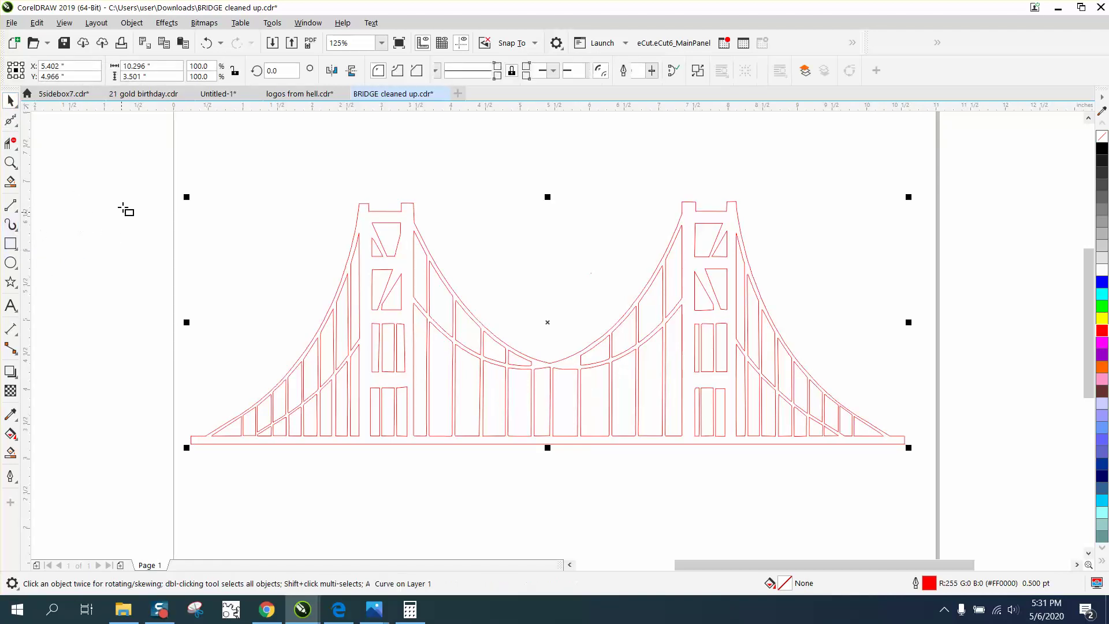
drag(136, 161, 928, 500)
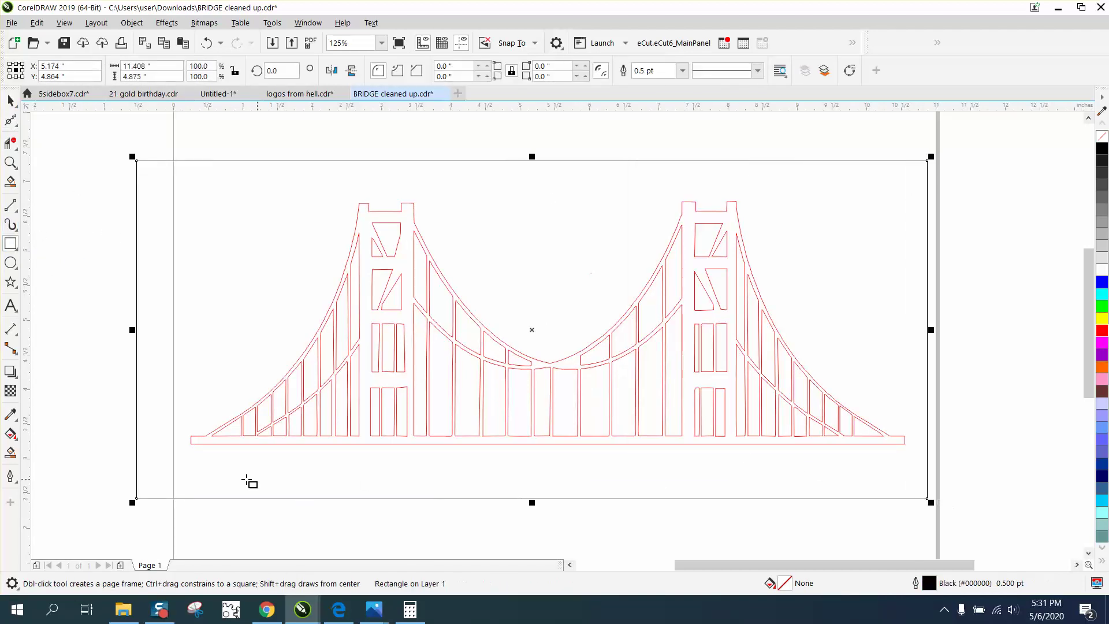
click(7, 454)
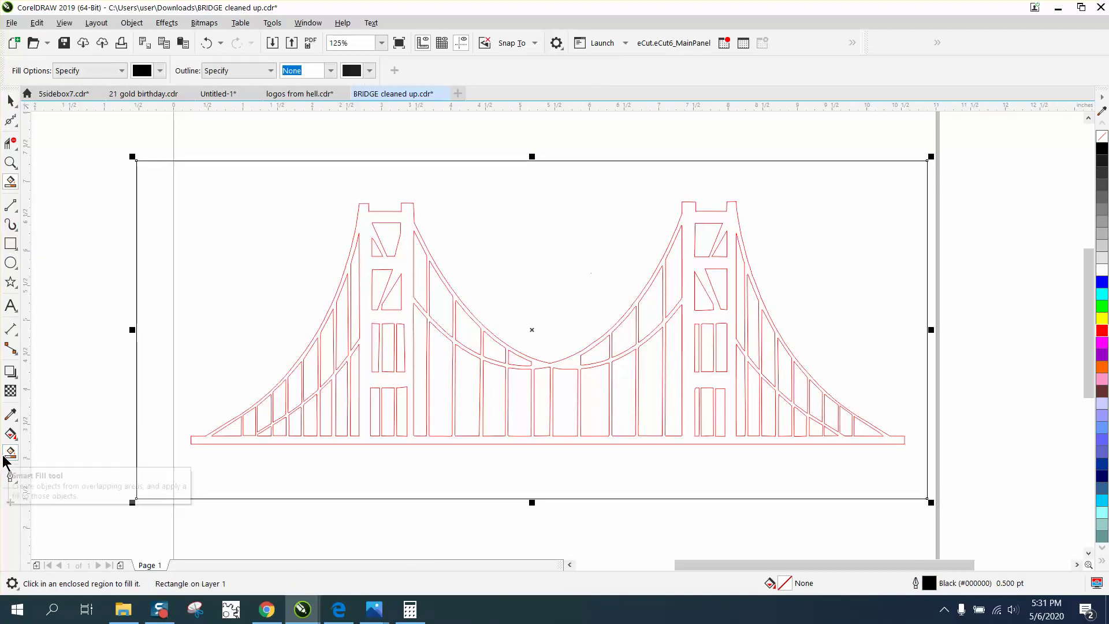
click(222, 441)
- Move the black bridge silhouette off the page to the right
scroll(223, 442, down, 2)
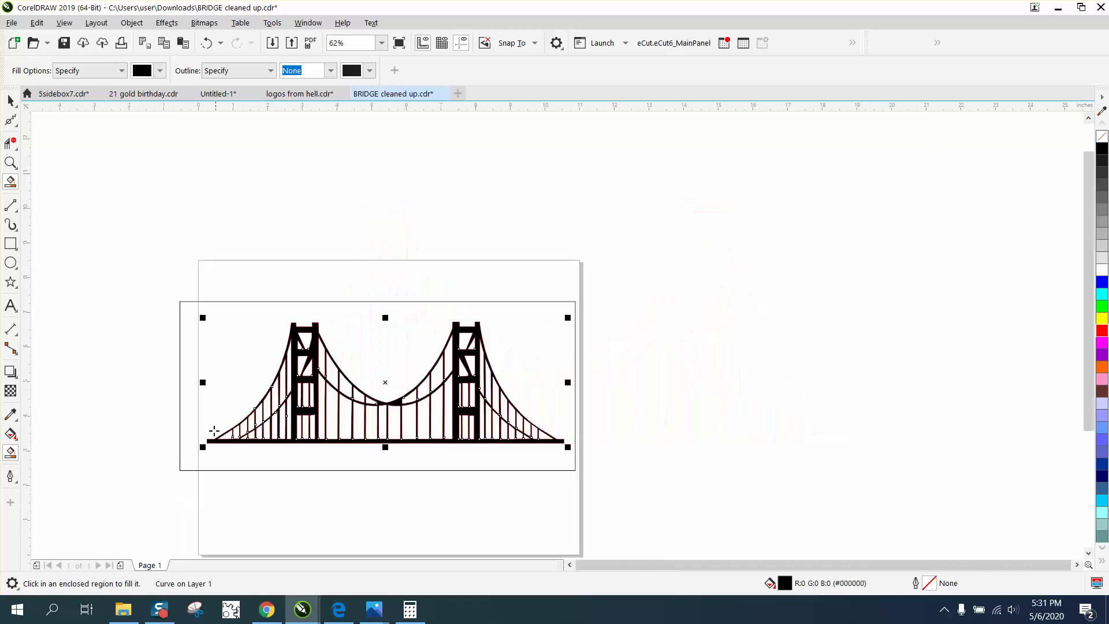
click(11, 102)
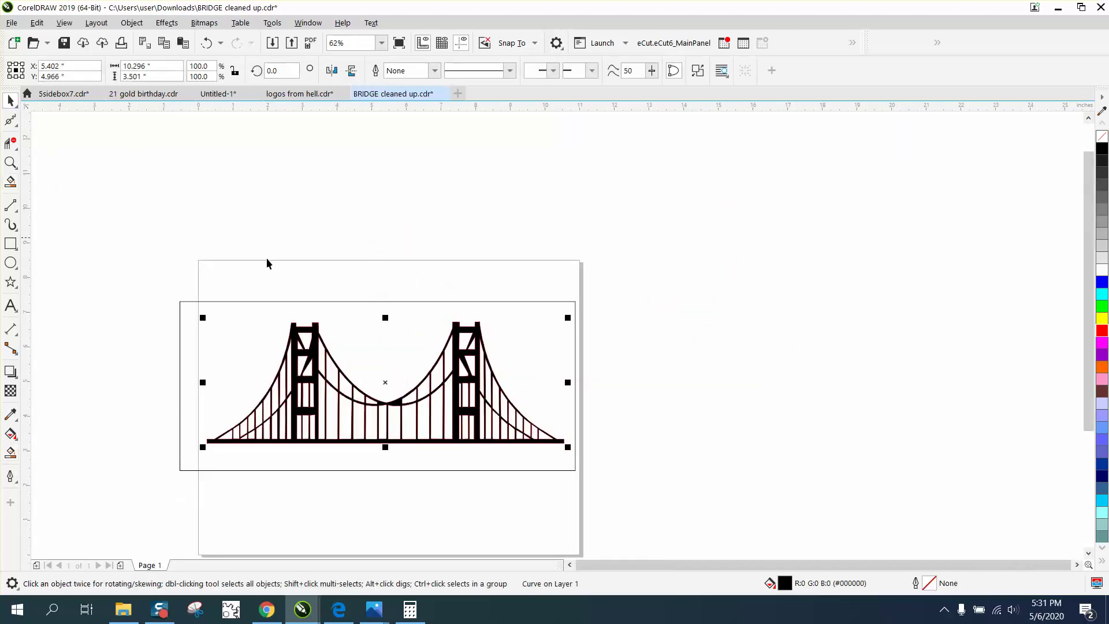
drag(386, 383, 773, 267)
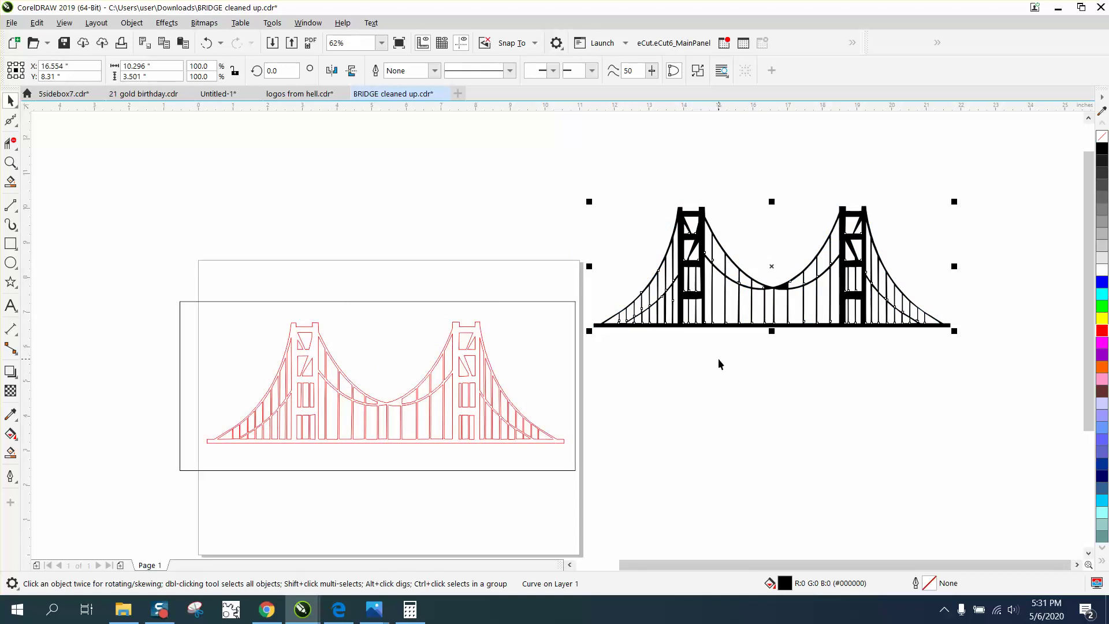
- Give the bridge copy no fill and a red Hairline outline, then zoom in on it
click(1102, 138)
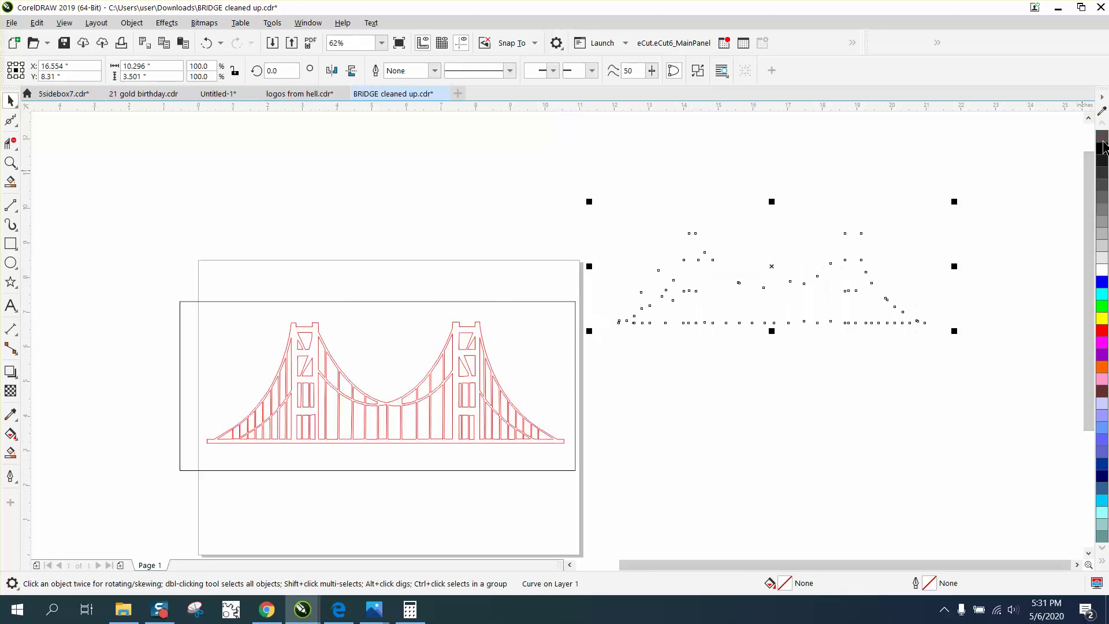
right_click(1102, 332)
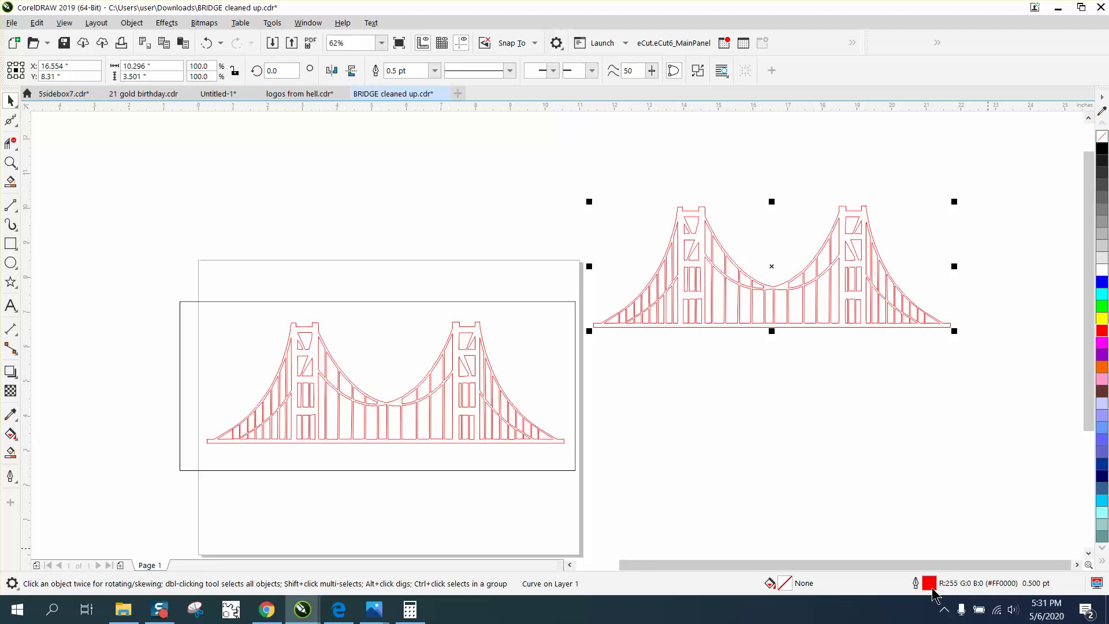
double_click(914, 582)
click(466, 254)
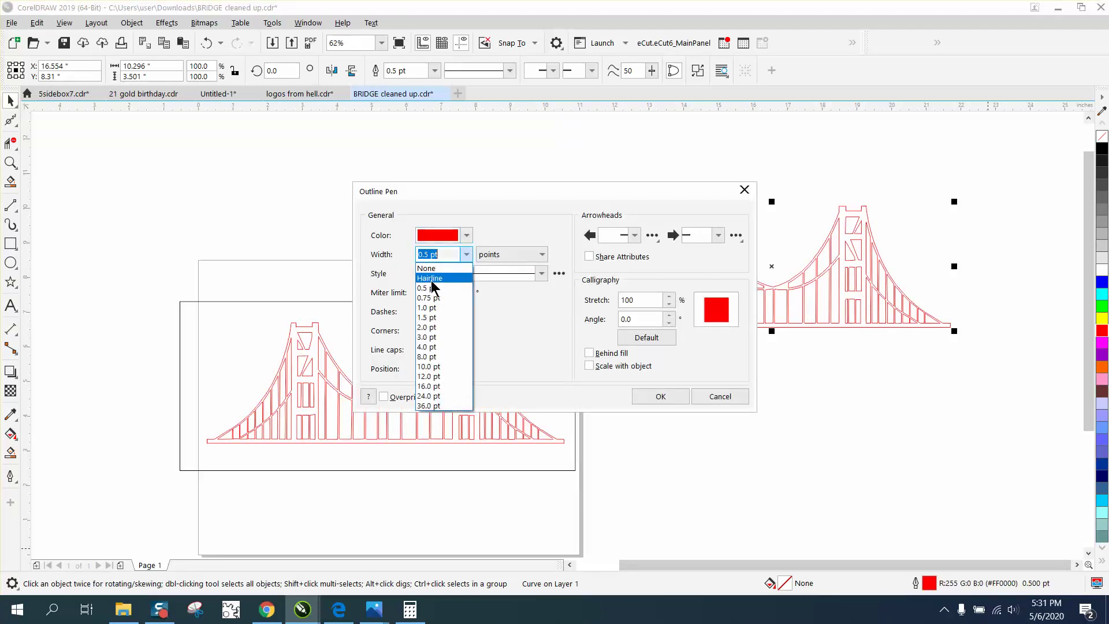
click(435, 278)
click(672, 399)
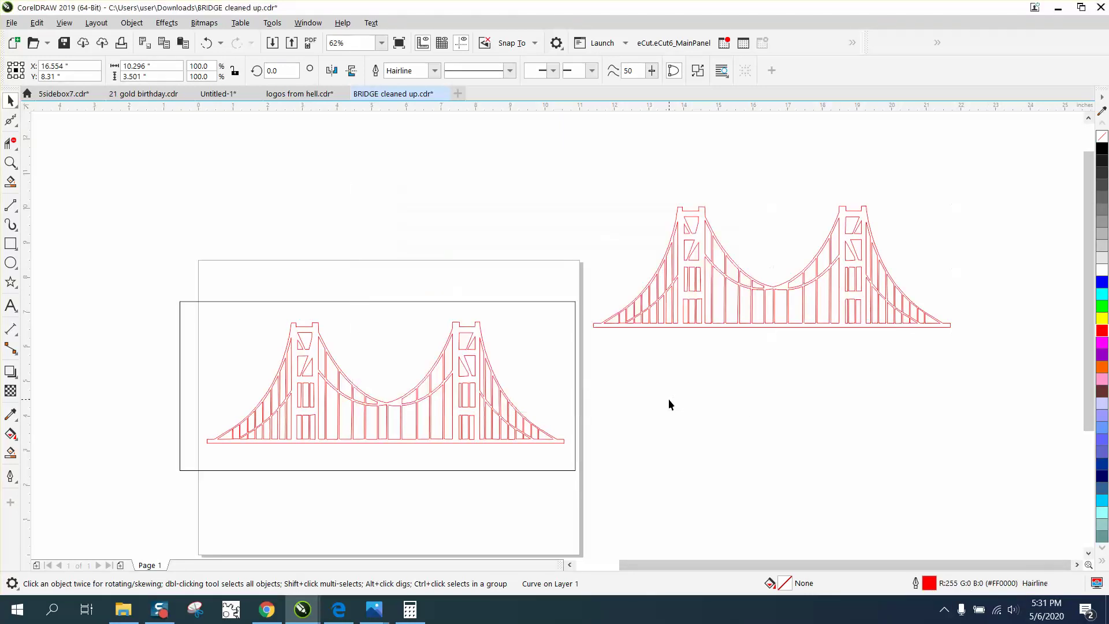
click(10, 162)
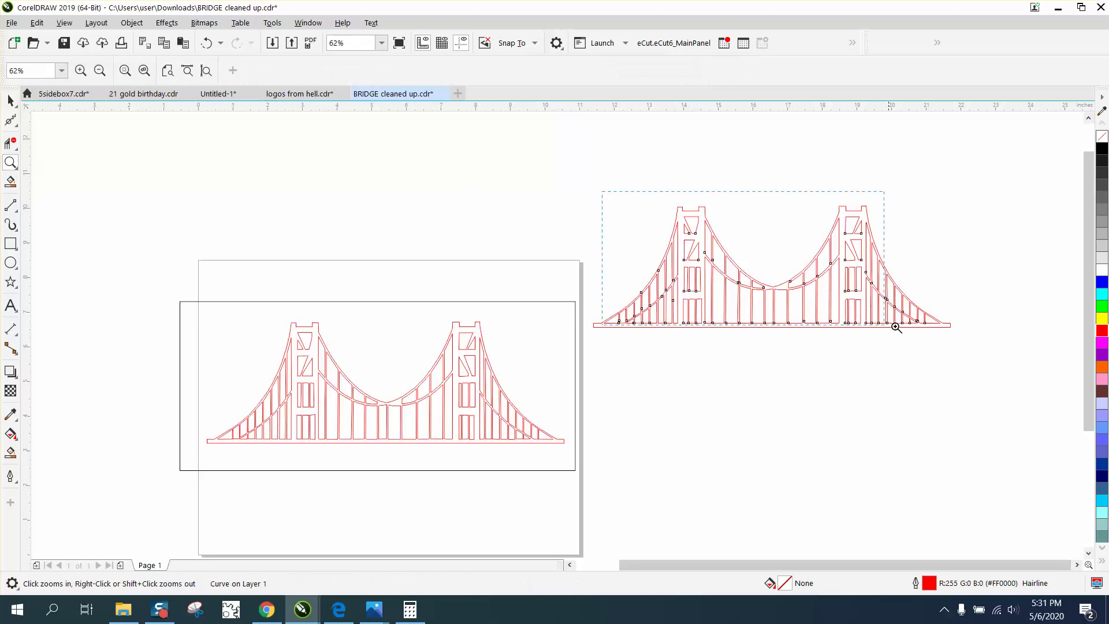
click(972, 369)
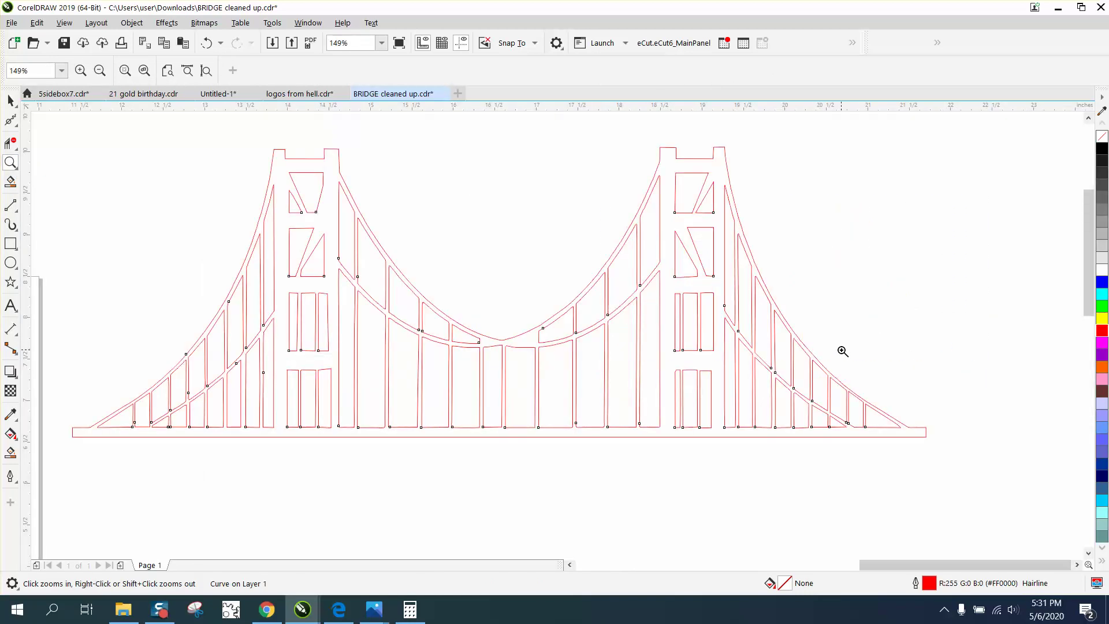